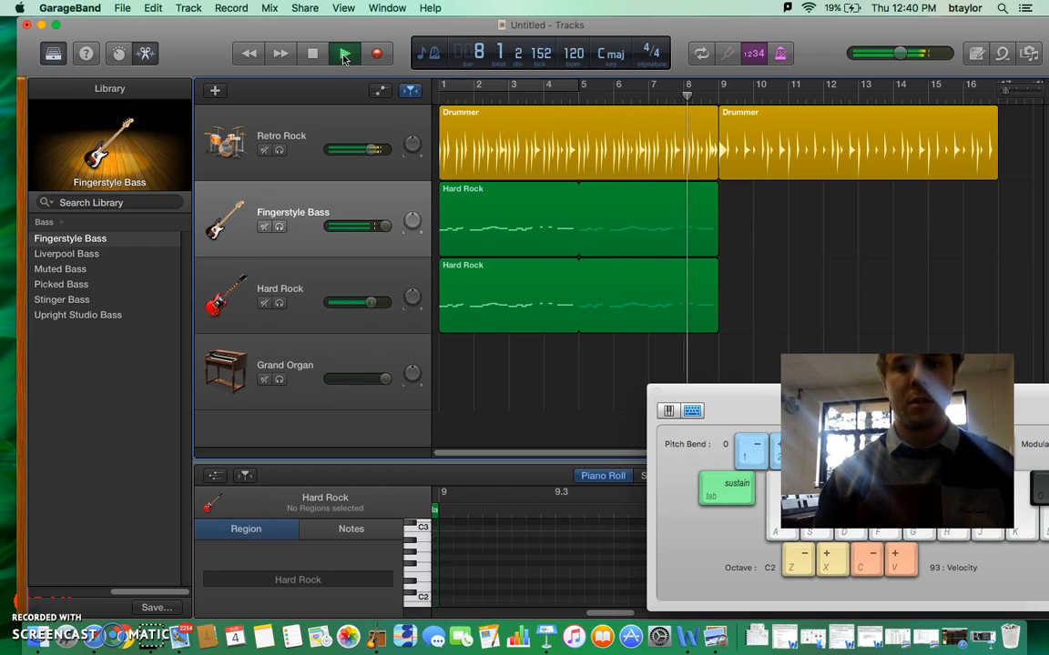
# - Stop playback and try out E5, D5, G5 and A5 power chords on the Hard Rock track with Musical Typing
pyautogui.click(314, 54)
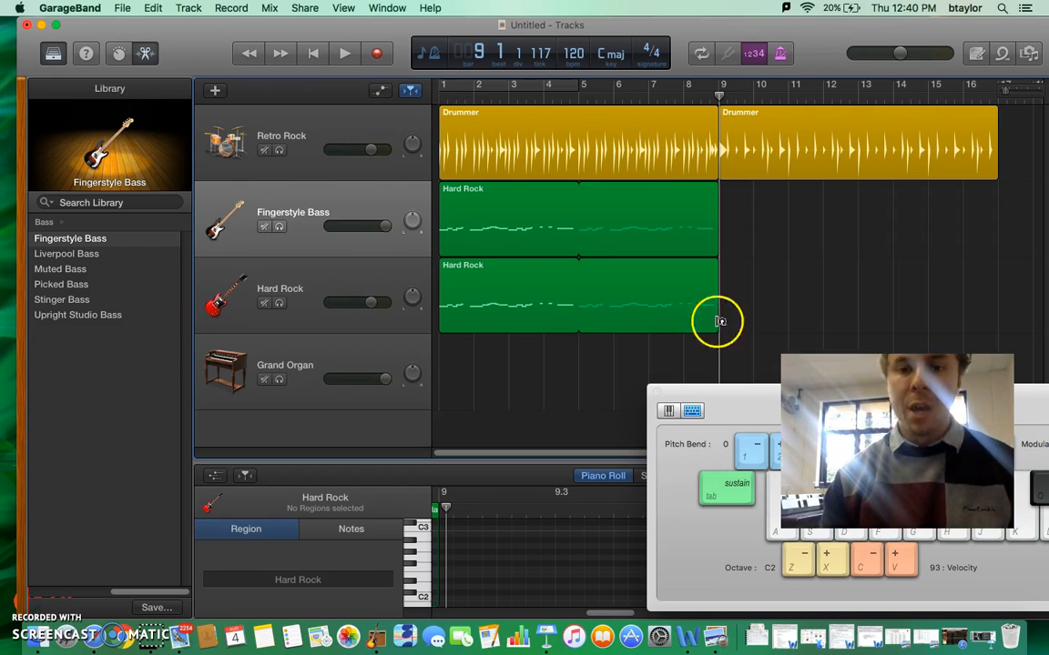
pyautogui.moveTo(744, 403); pyautogui.dragTo(323, 376)
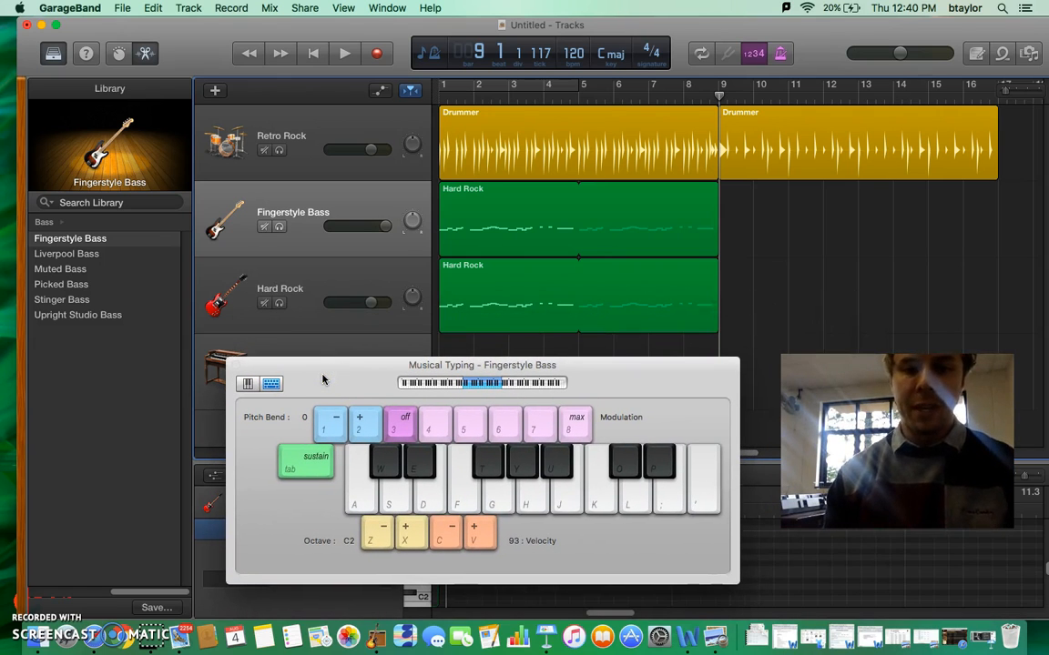
pyautogui.click(332, 282)
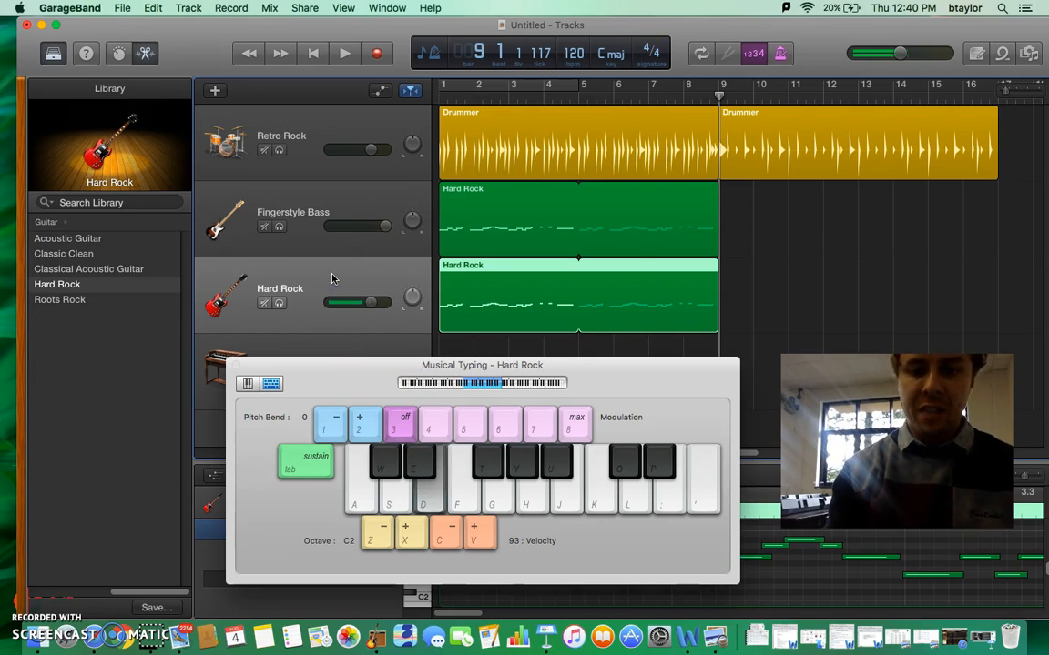
pyautogui.press('j')
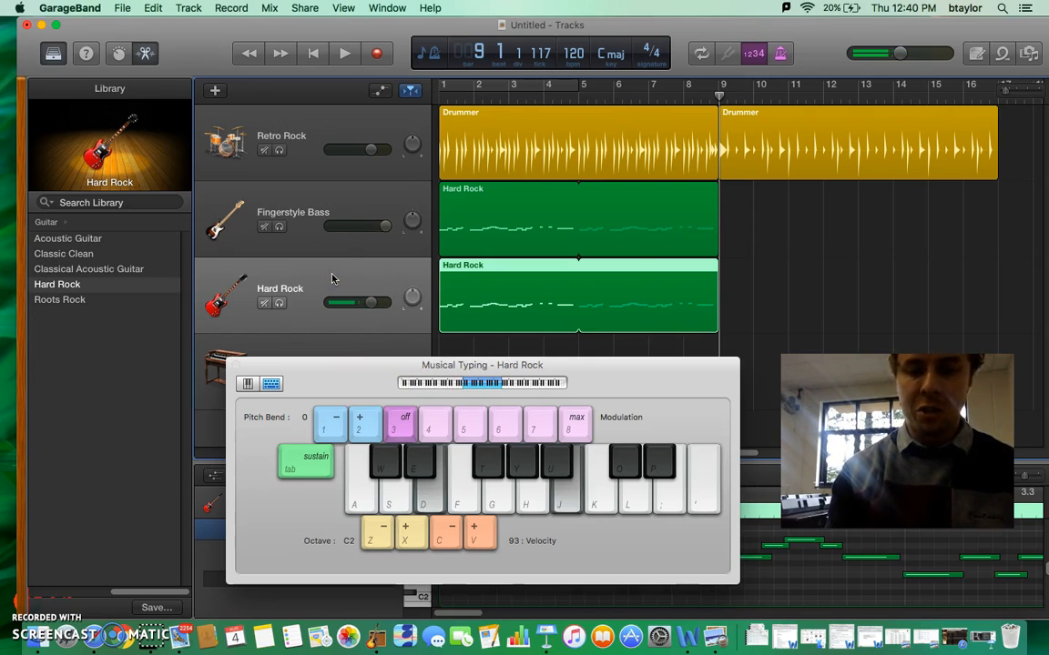
pyautogui.press('d')
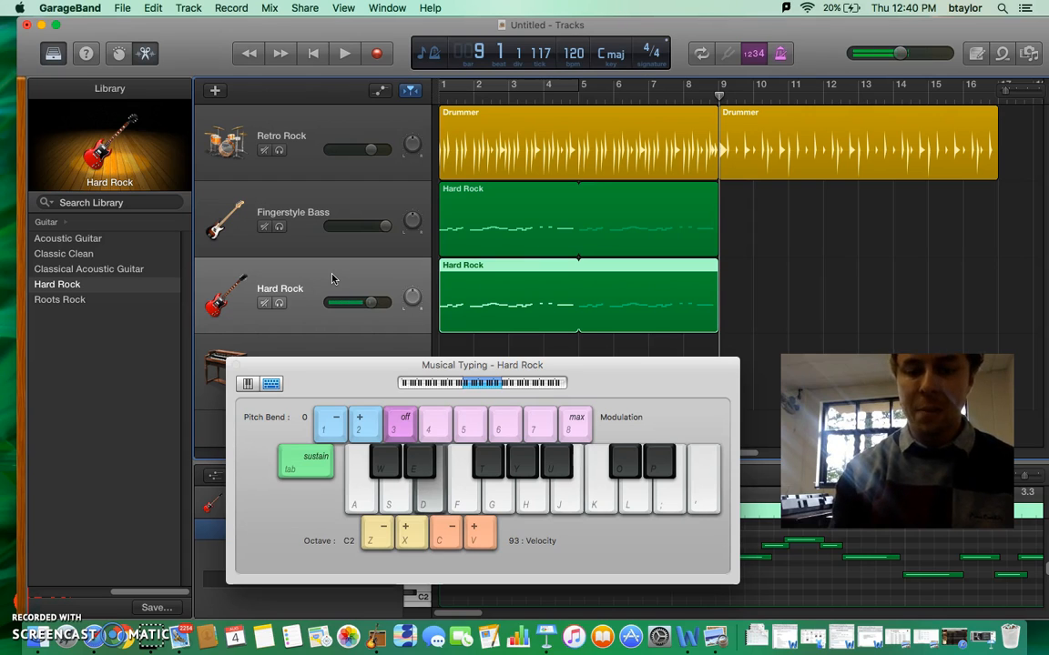
pyautogui.press('j')
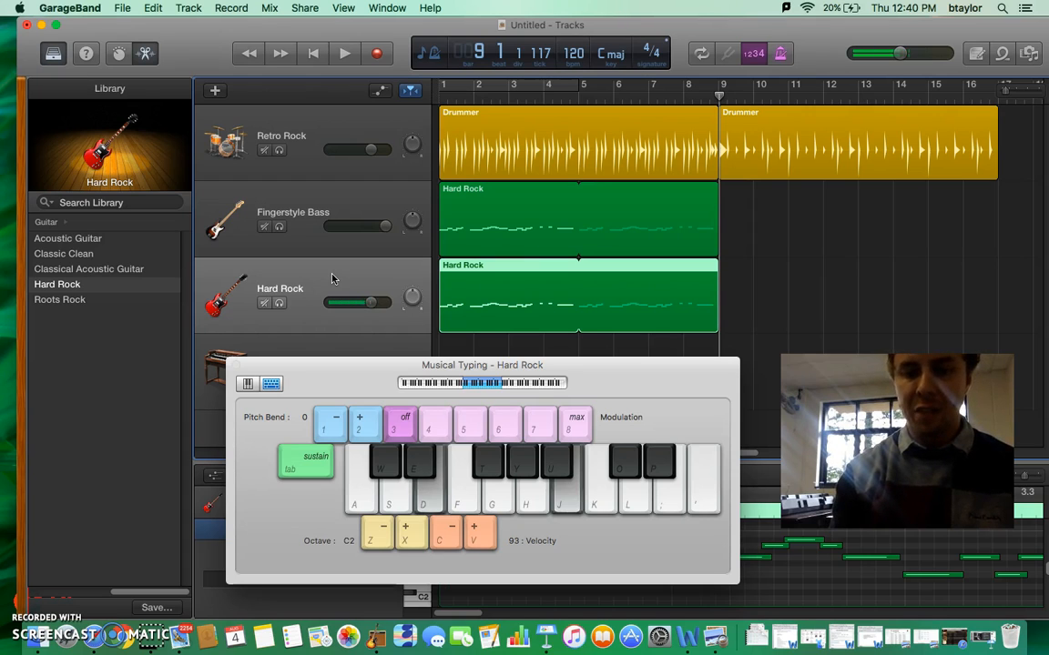
pyautogui.press('d')
pyautogui.press('j')
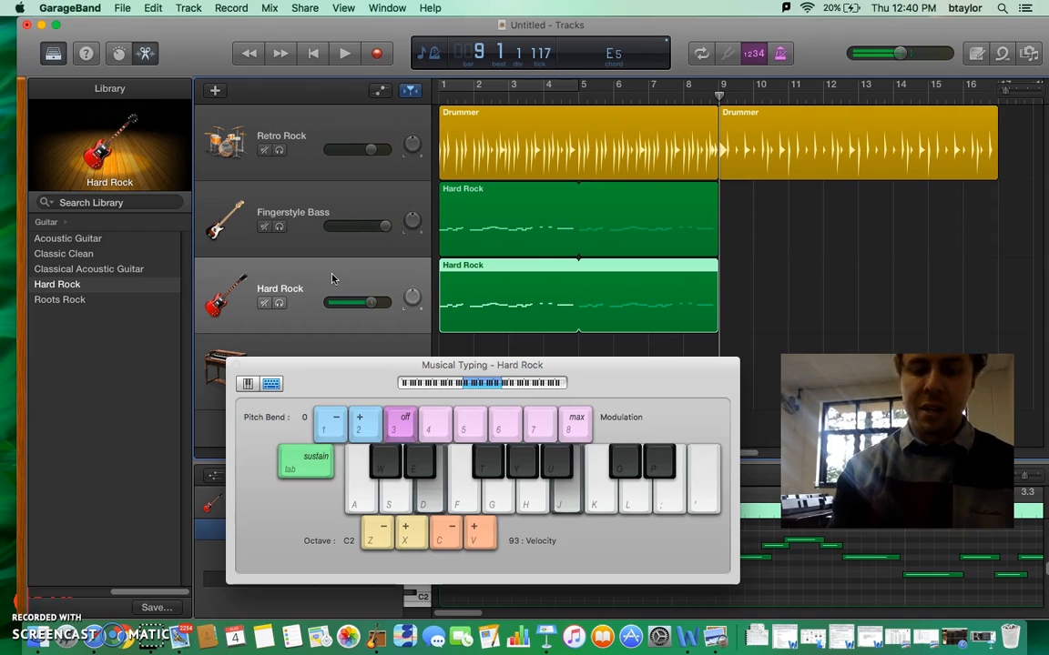
pyautogui.press('s')
pyautogui.press('h')
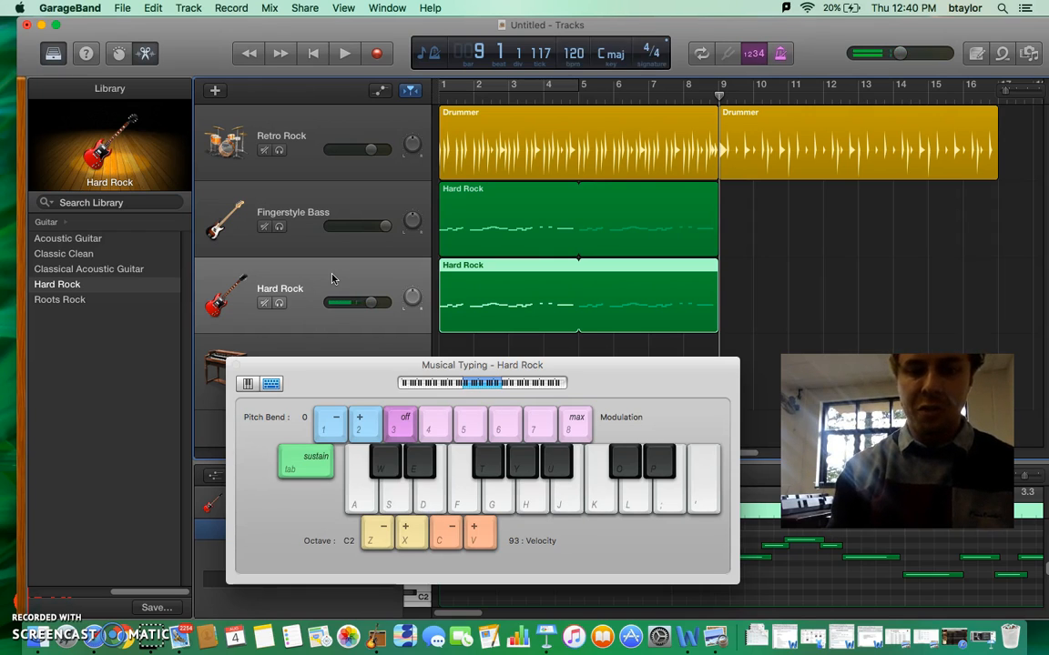
pyautogui.press('s')
pyautogui.press('g')
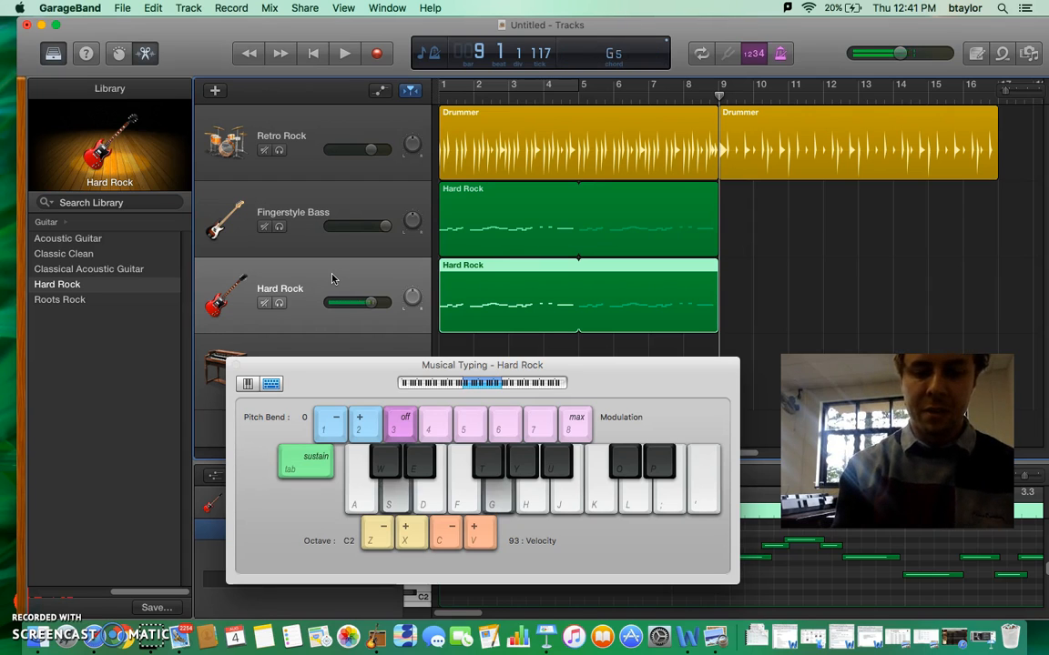
pyautogui.press('d')
pyautogui.press('h')
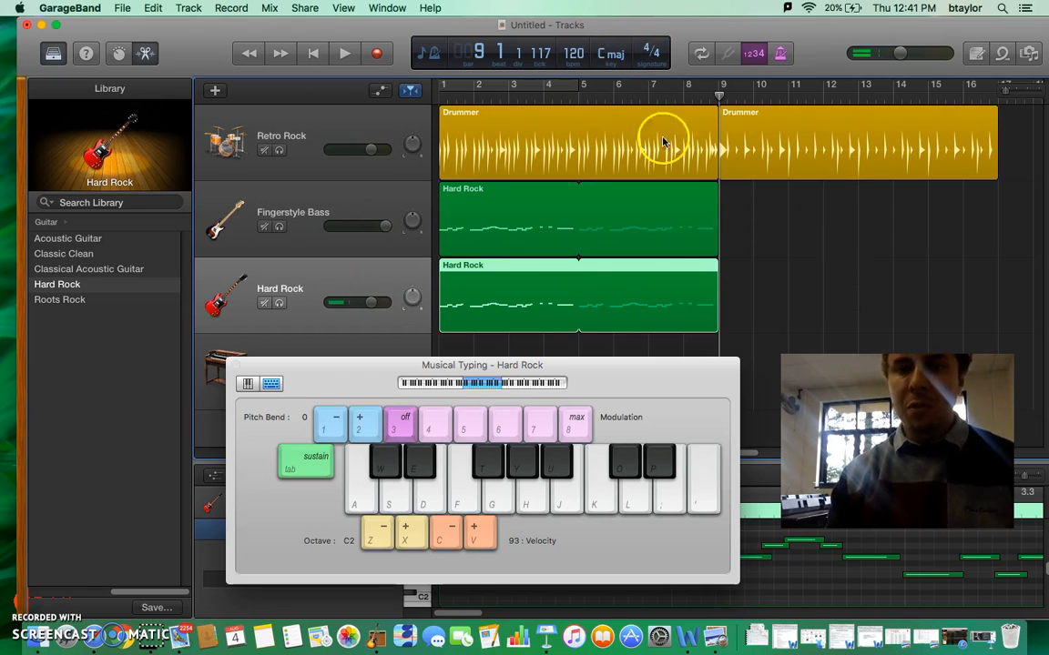
# - Audition busier beats for the second Drummer region during playback and settle its beat on the loud, simple extreme
pyautogui.moveTo(671, 358); pyautogui.dragTo(1045, 566)
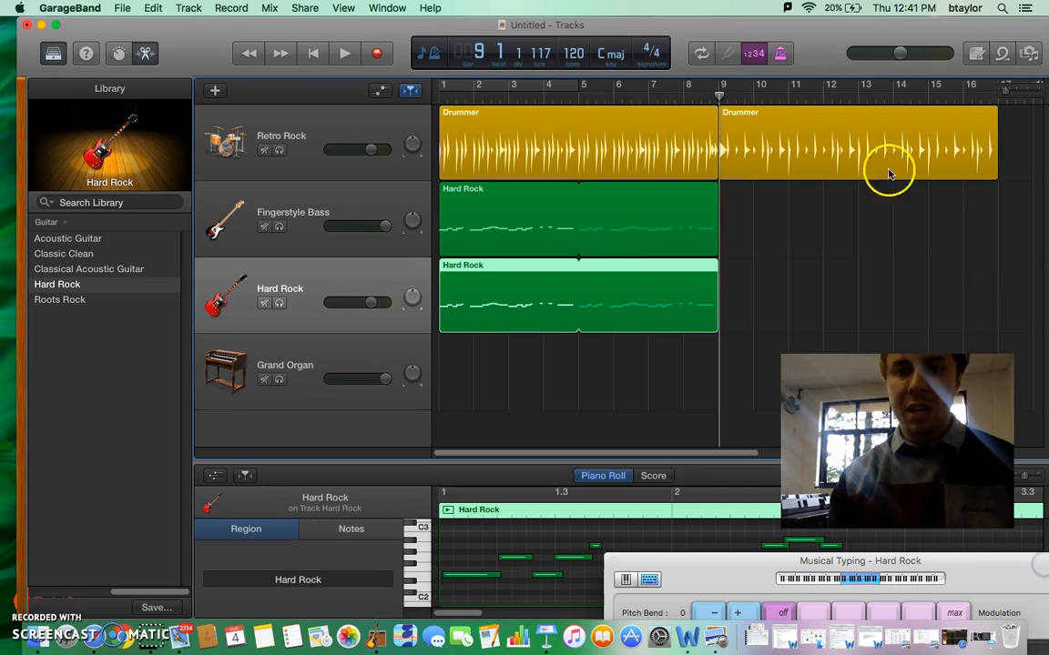
pyautogui.click(847, 148)
pyautogui.click(683, 121)
pyautogui.click(769, 128)
pyautogui.moveTo(471, 437); pyautogui.dragTo(590, 435)
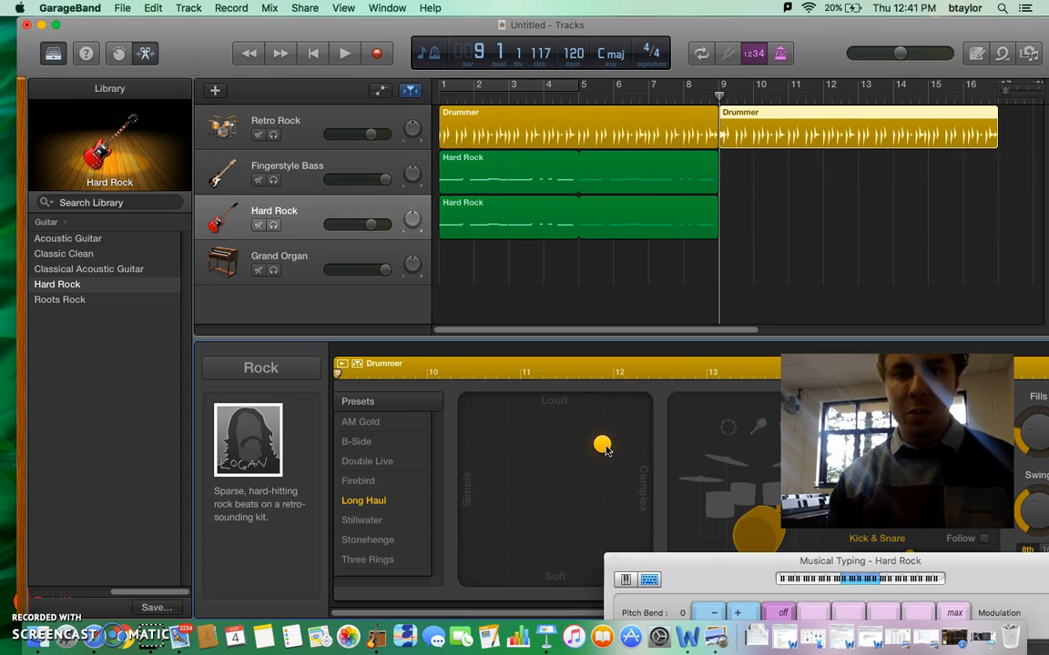
pyautogui.click(354, 58)
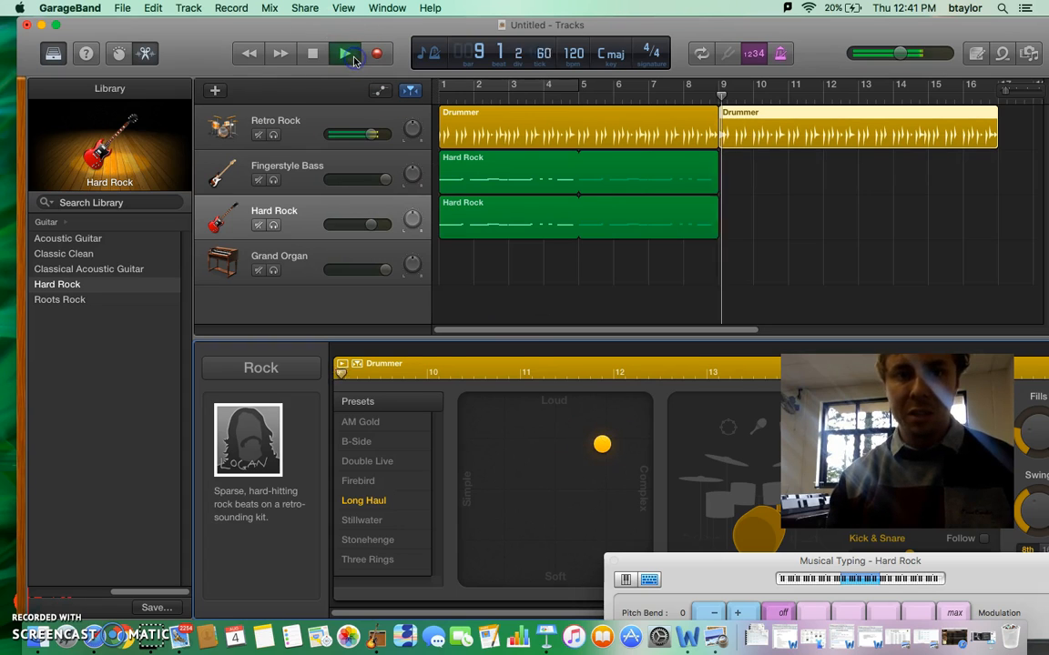
pyautogui.moveTo(601, 440); pyautogui.dragTo(642, 439)
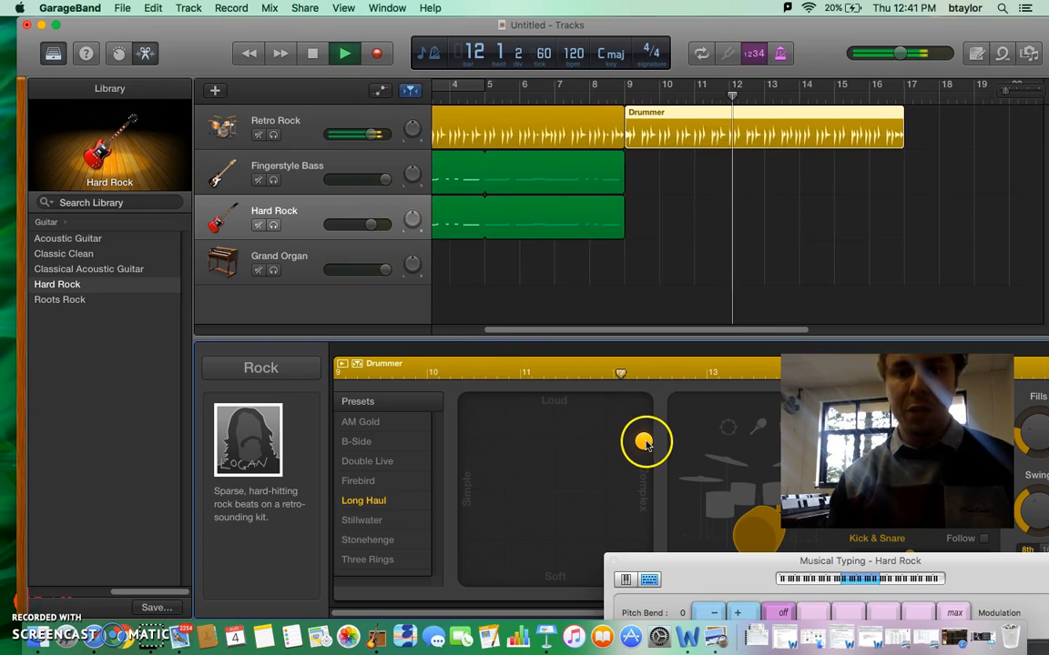
pyautogui.moveTo(643, 439); pyautogui.dragTo(466, 403)
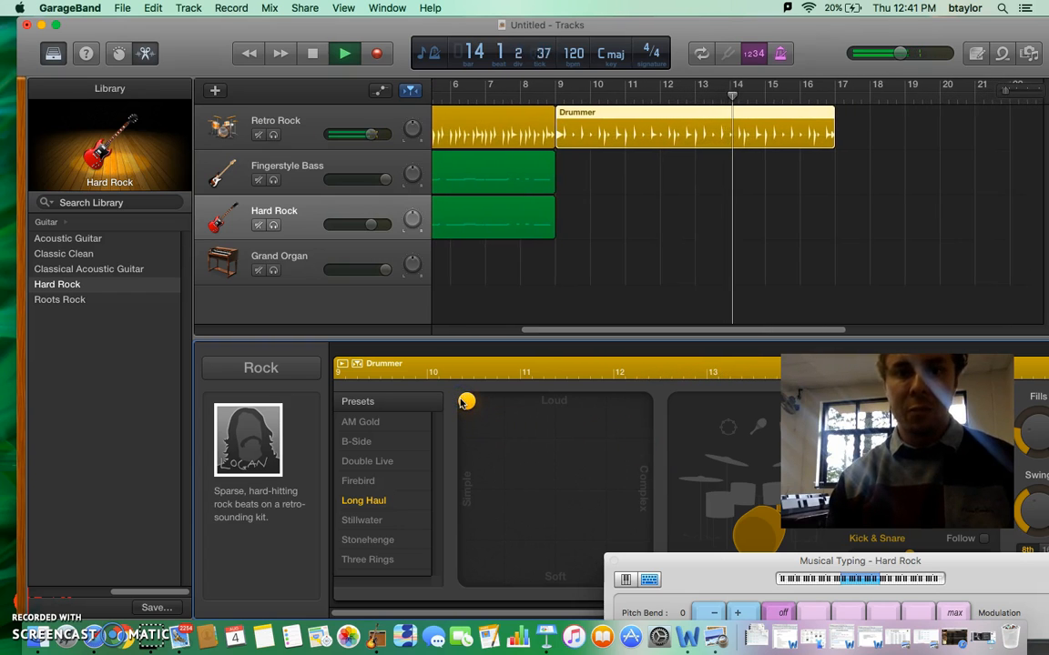
pyautogui.click(313, 55)
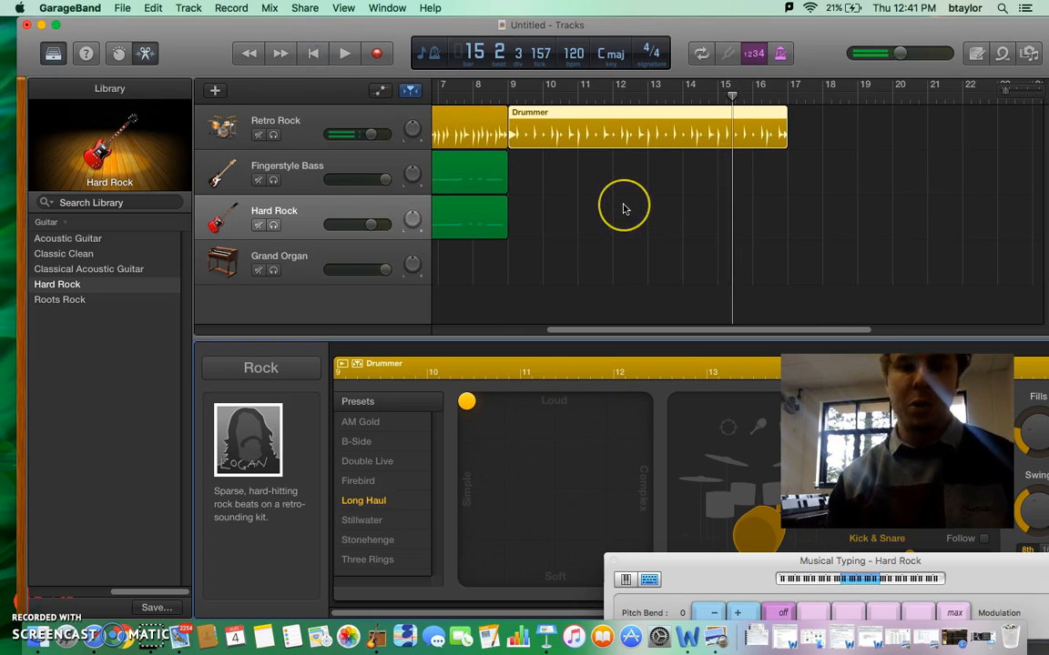
# - Place the playhead at bar 9 and select the Hard Rock track with Musical Typing fully in view
pyautogui.click(541, 123)
pyautogui.click(507, 96)
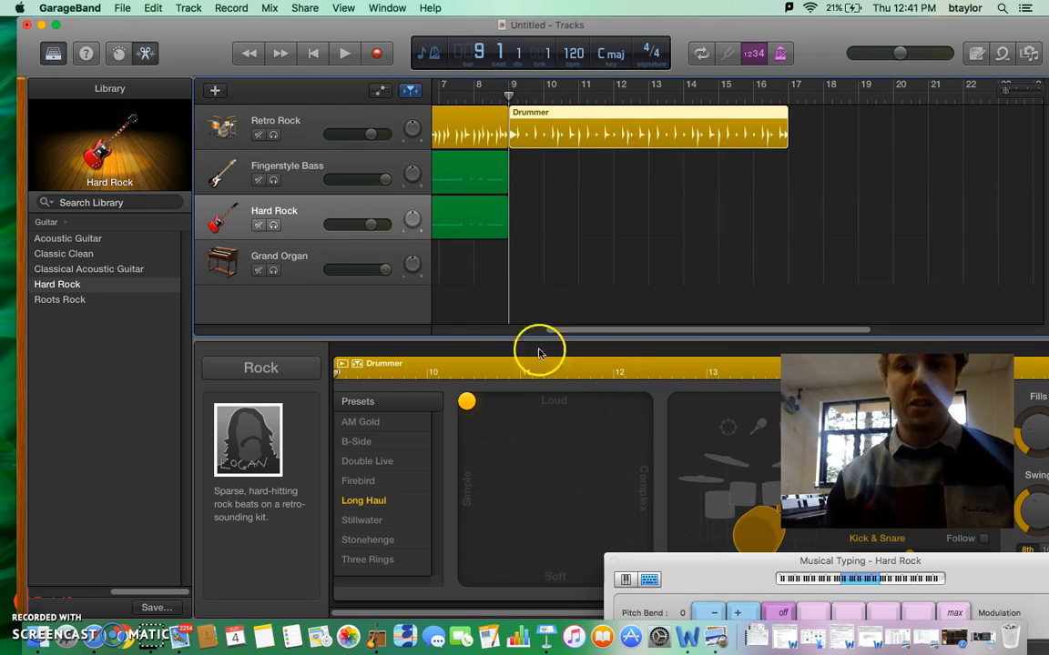
pyautogui.click(307, 180)
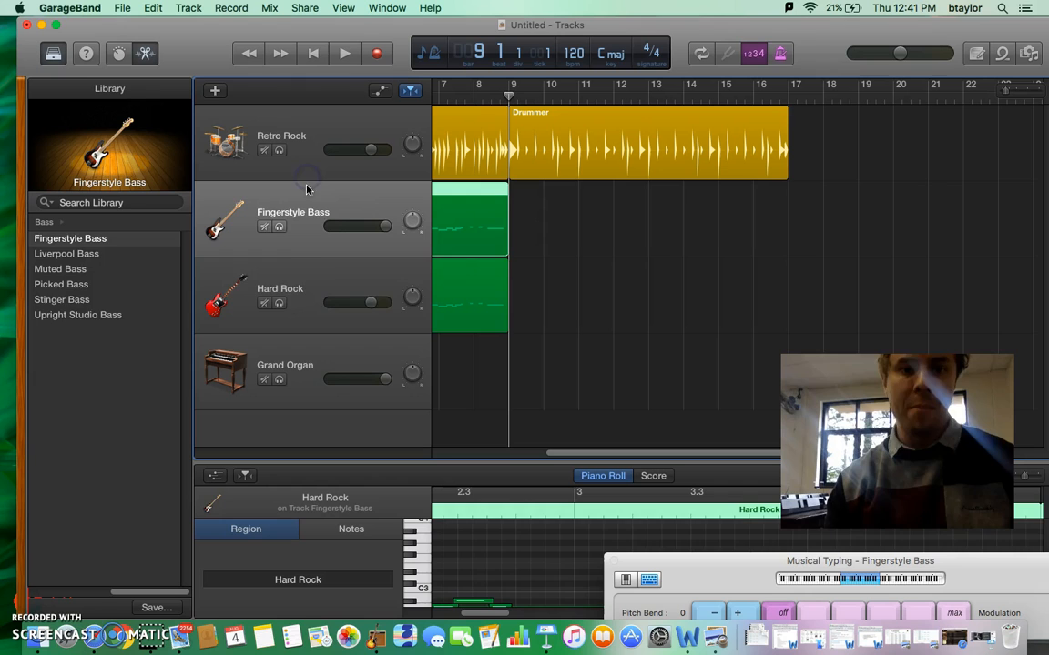
pyautogui.click(306, 288)
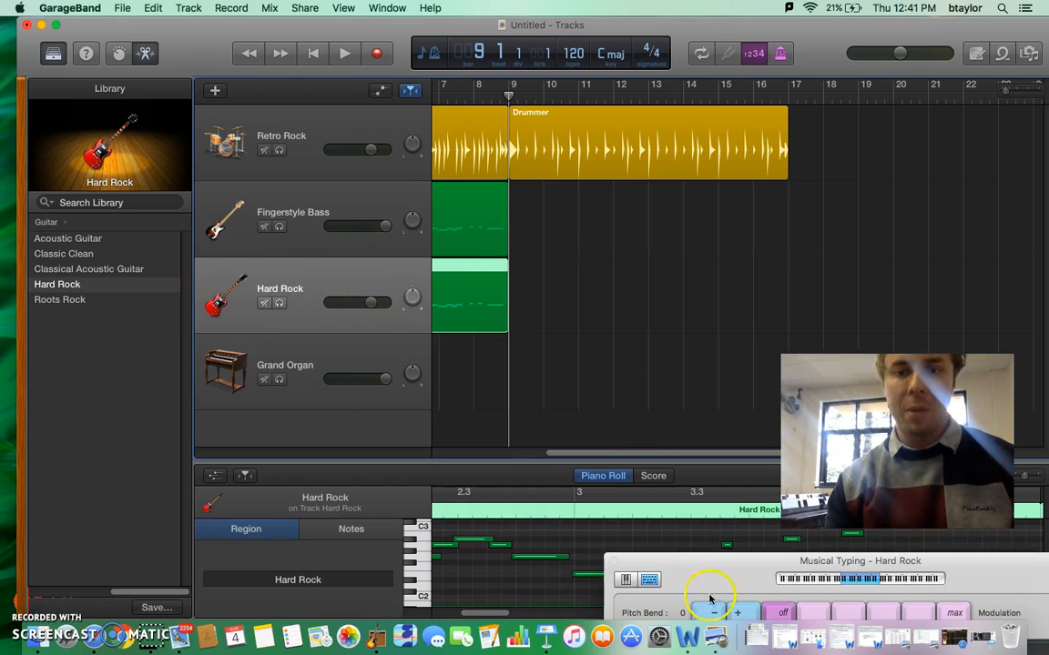
pyautogui.moveTo(716, 567); pyautogui.dragTo(520, 376)
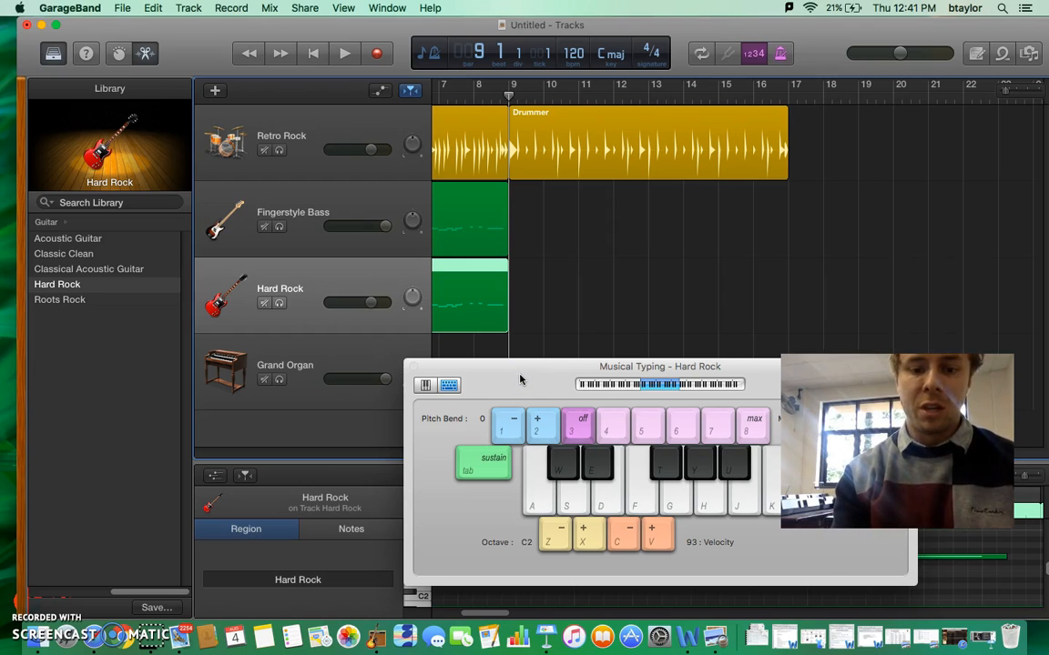
# - Rehearse the E5, D5, G5, A5 power-chord progression on the Hard Rock track
pyautogui.press('d')
pyautogui.press('j')
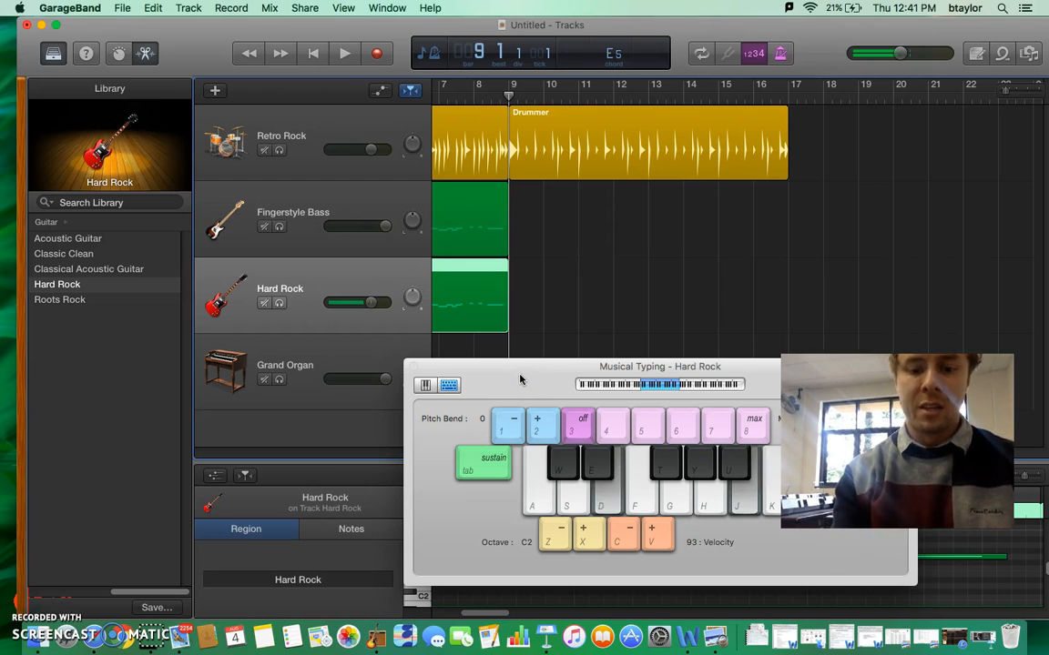
pyautogui.press('s')
pyautogui.press('h')
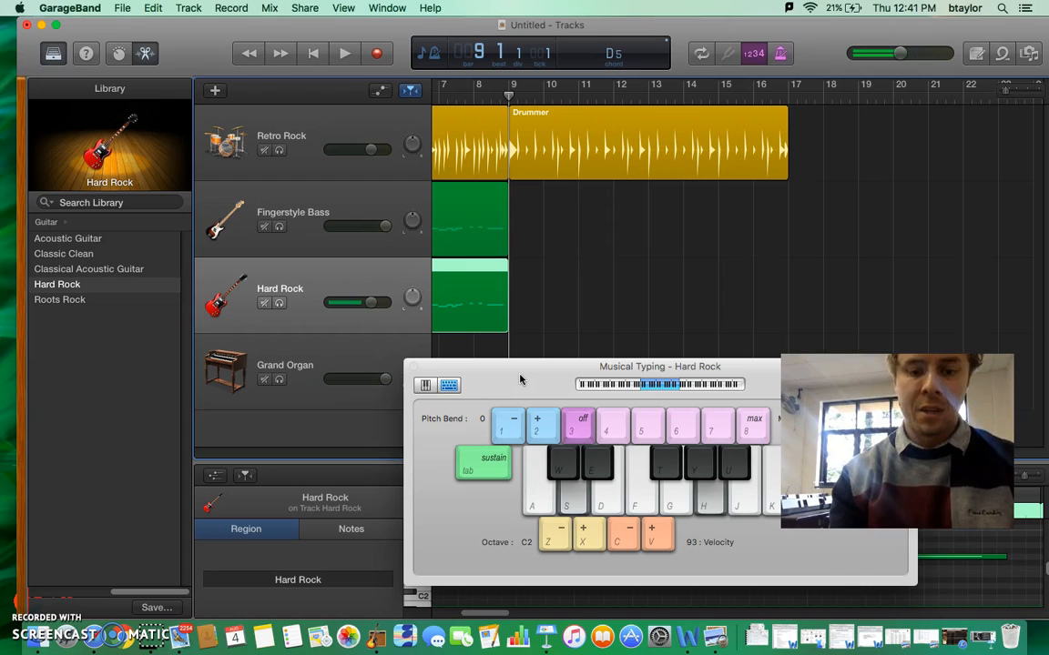
pyautogui.press('g')
pyautogui.press('l')
pyautogui.press('d')
pyautogui.press('h')
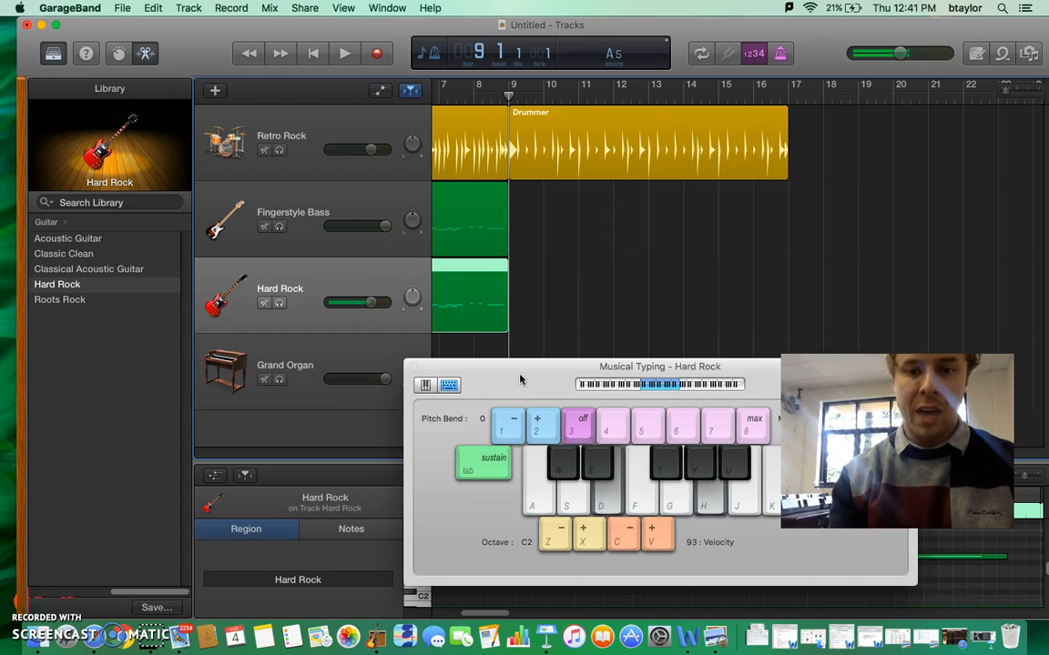
pyautogui.press('g')
pyautogui.press('j')
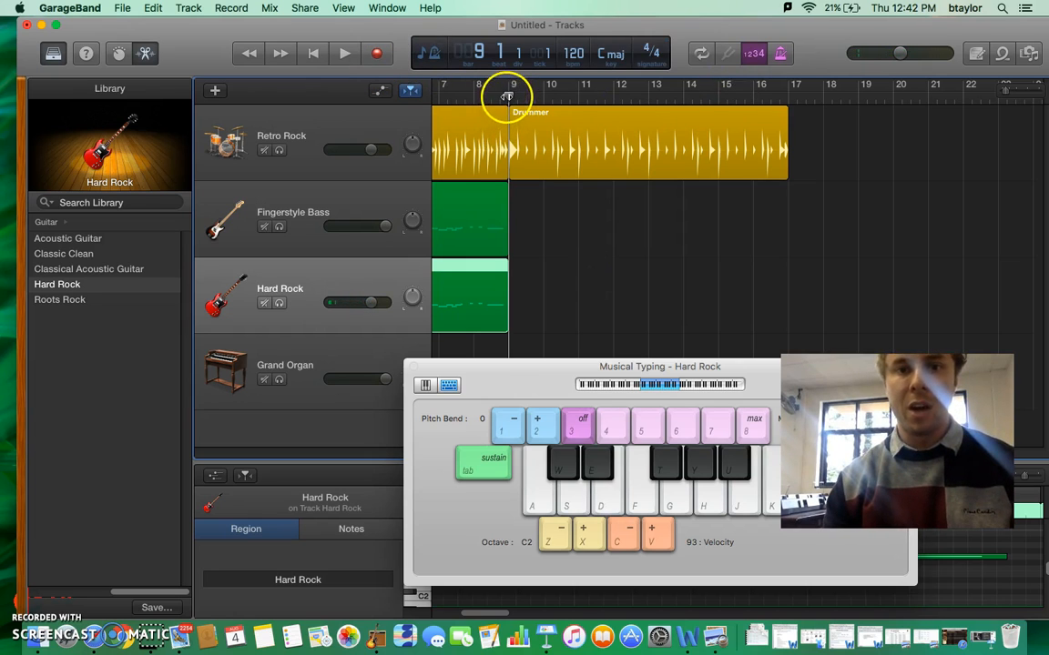
# - Record an eight-bar part on the Hard Rock track from bar 9 to bar 17 using E5, D5, G5 and A5 power chords
pyautogui.click(378, 54)
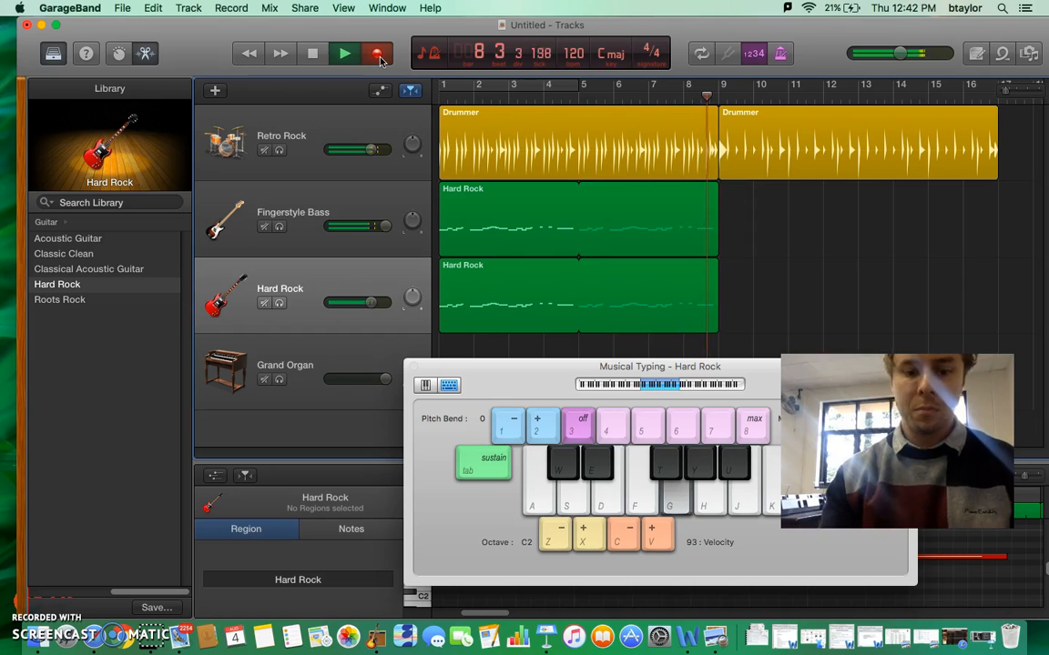
pyautogui.press('d')
pyautogui.press('j')
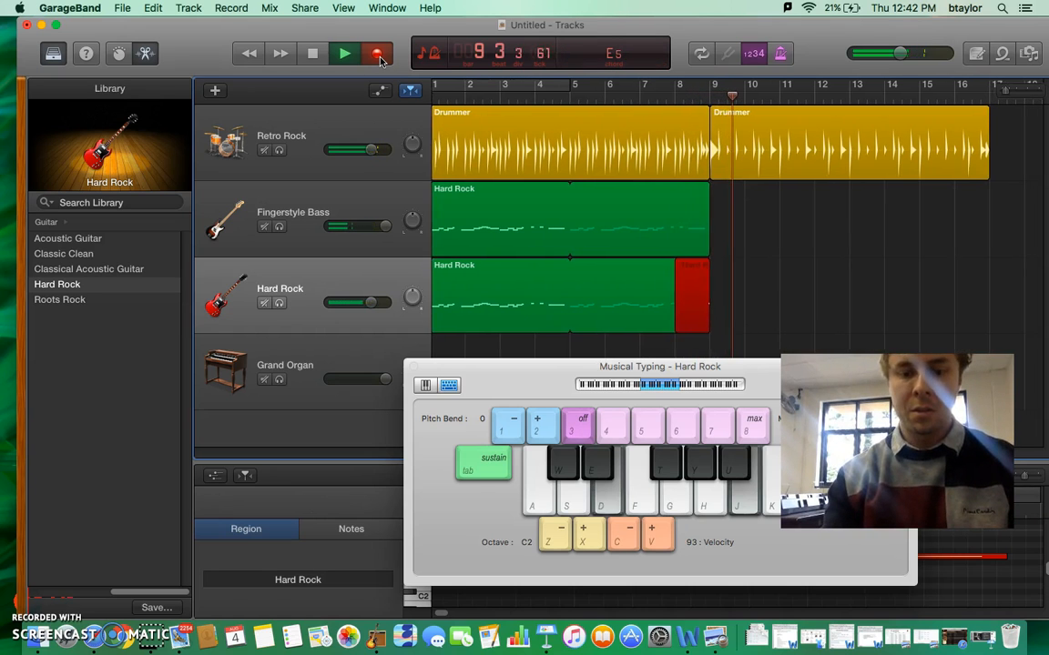
pyautogui.press('s')
pyautogui.press('h')
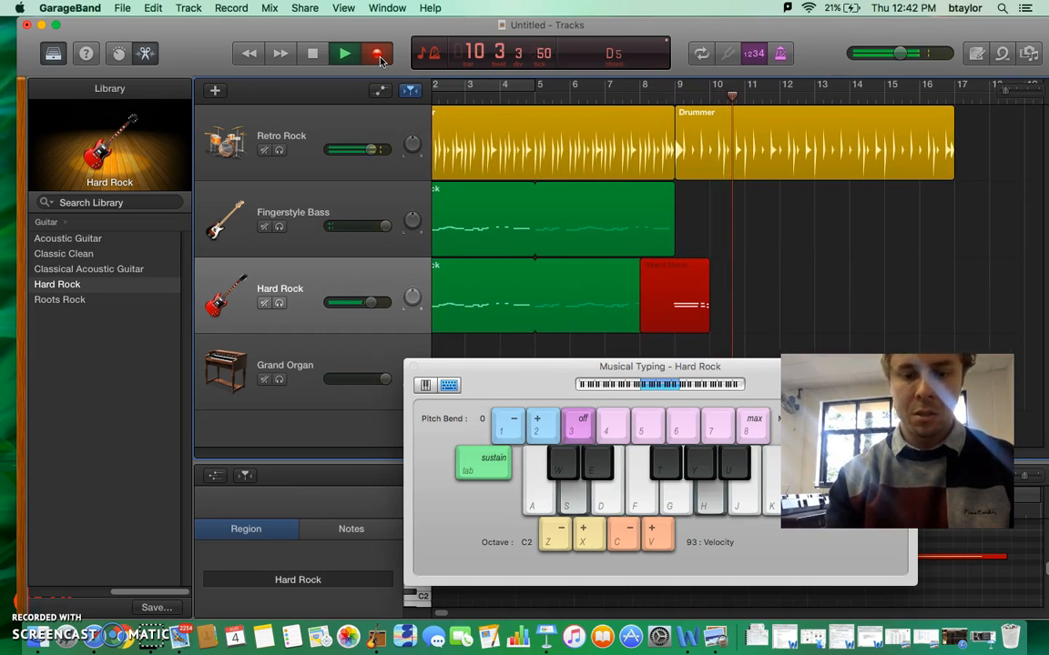
pyautogui.press('s')
pyautogui.press('g')
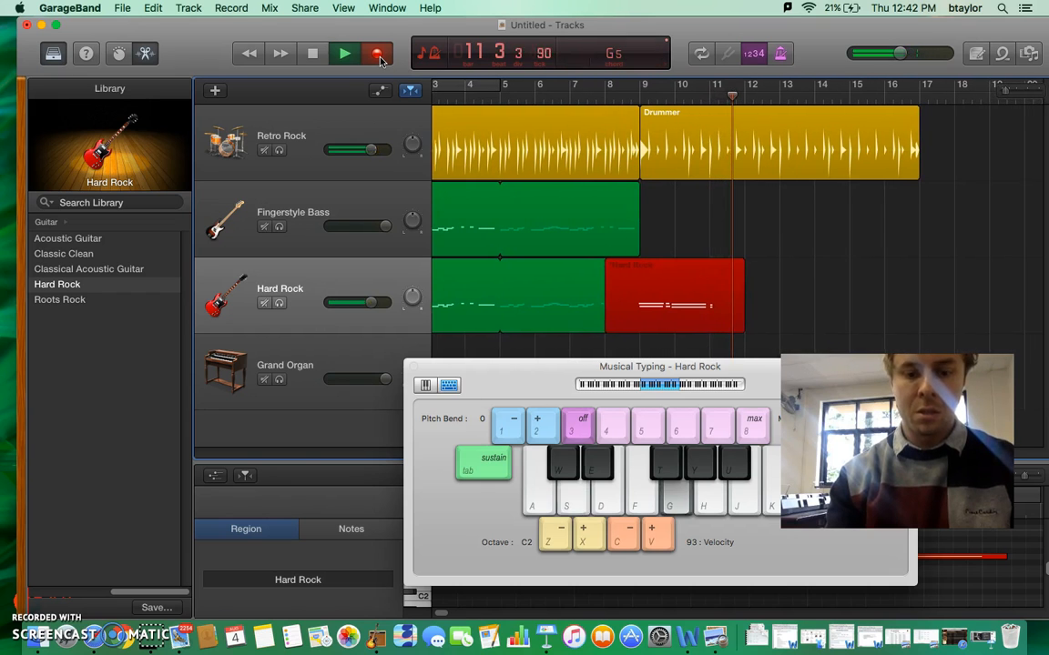
pyautogui.press('d')
pyautogui.press('h')
pyautogui.press('s')
pyautogui.press('g')
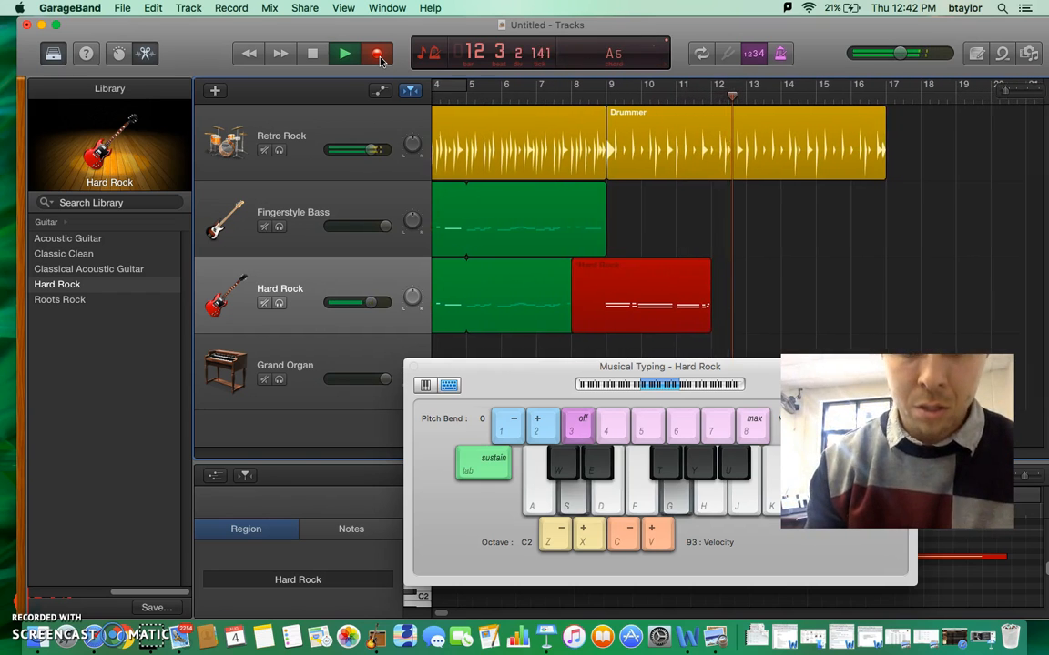
pyautogui.press('d')
pyautogui.press('j')
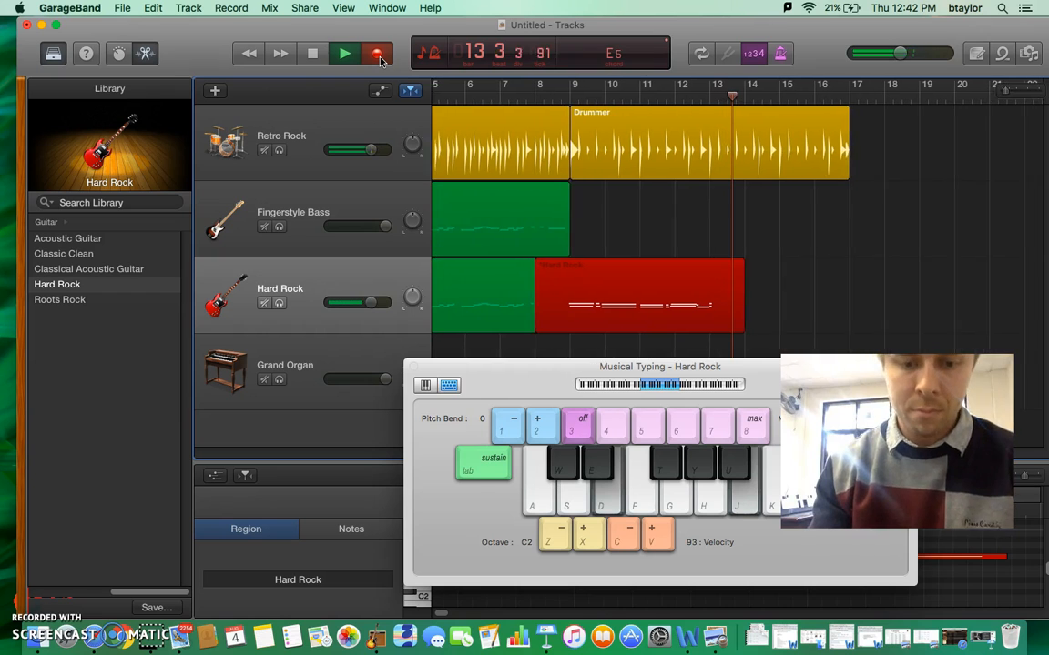
pyautogui.press('s')
pyautogui.press('h')
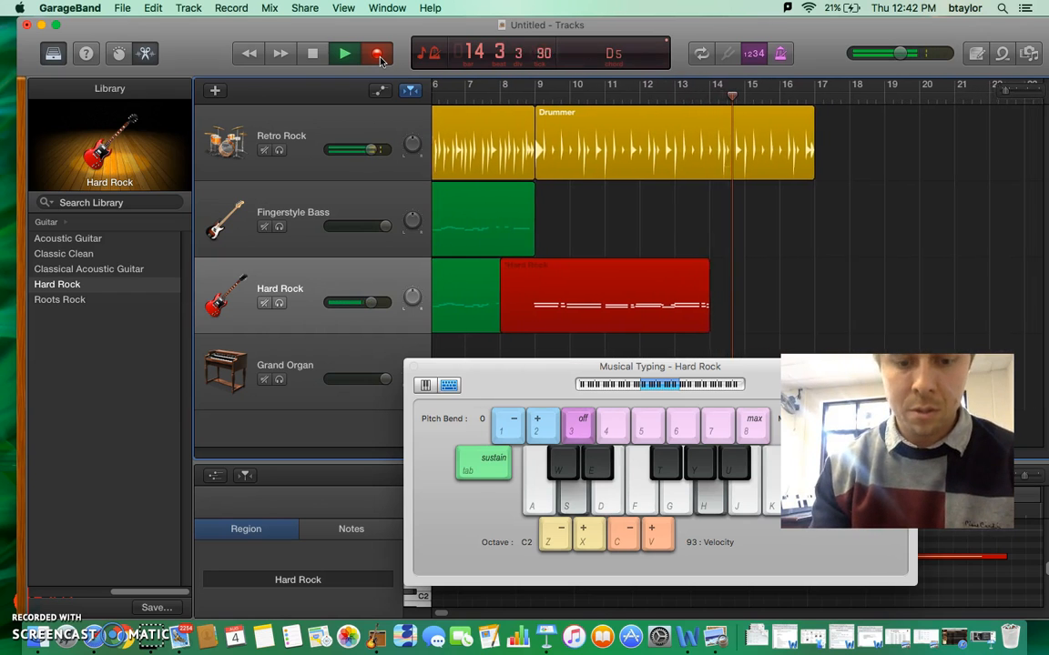
pyautogui.press('s')
pyautogui.press('g')
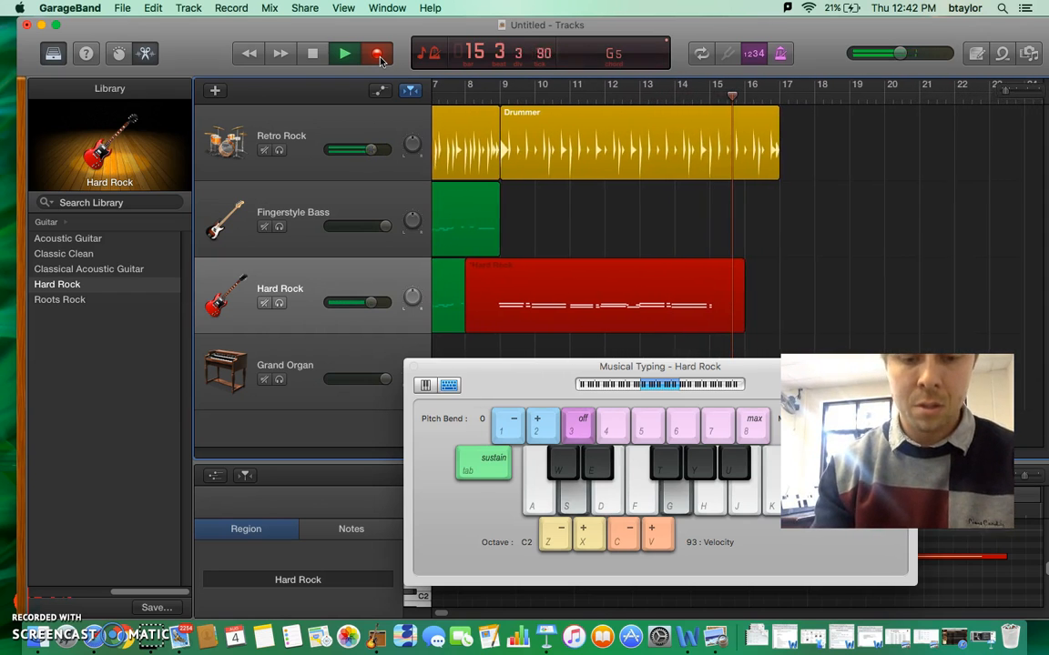
pyautogui.press('s')
pyautogui.press('g')
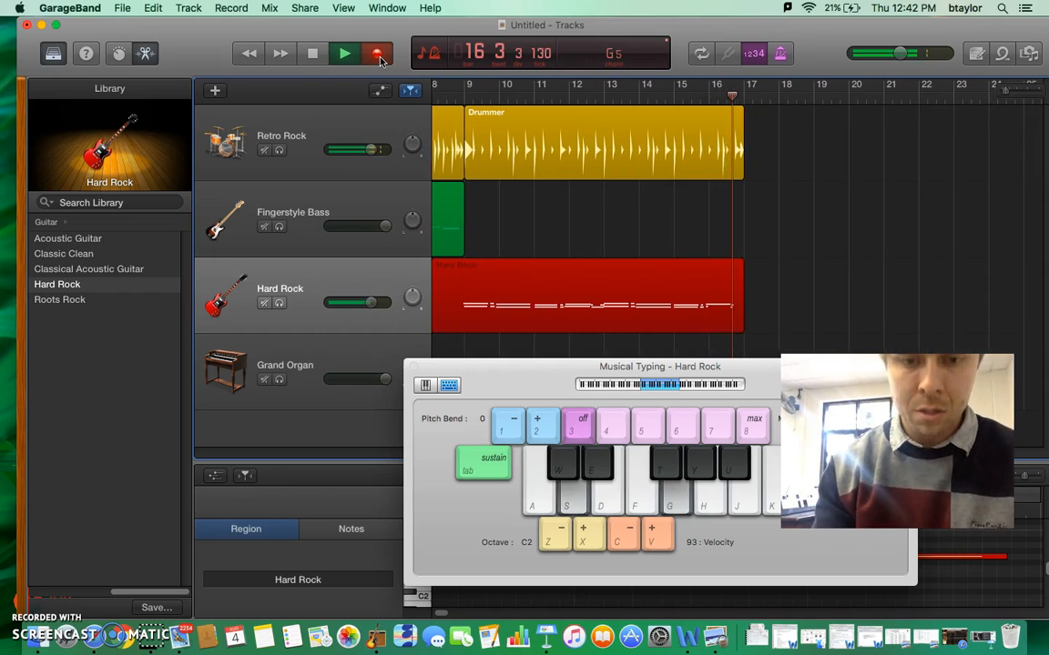
pyautogui.press('space')
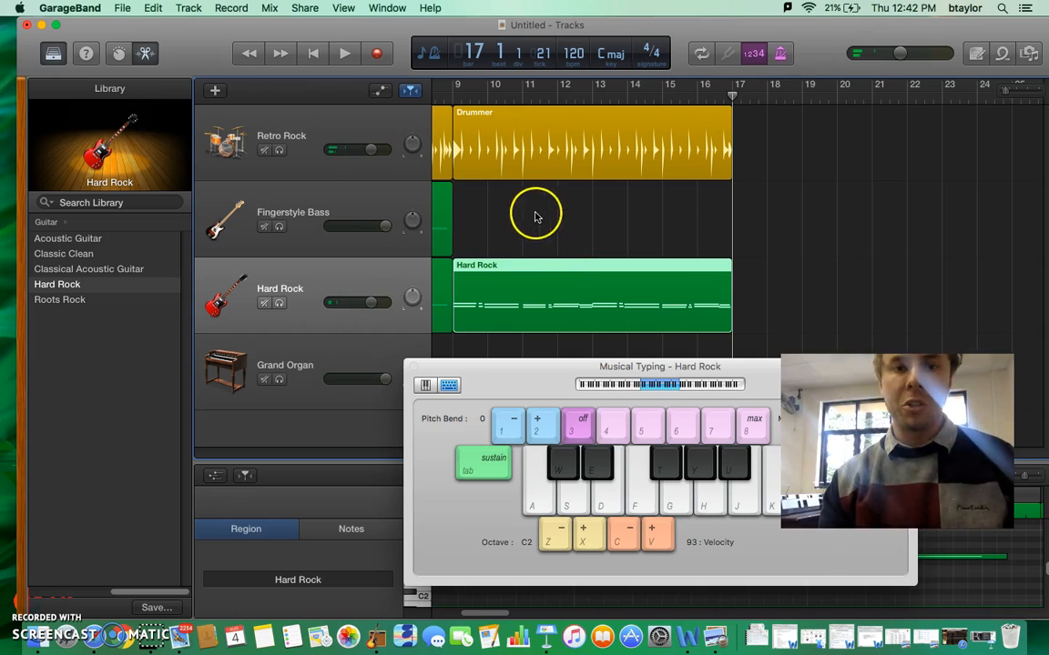
# - Rehearse the E, D and G root notes of the progression on the Fingerstyle Bass track
pyautogui.click(357, 200)
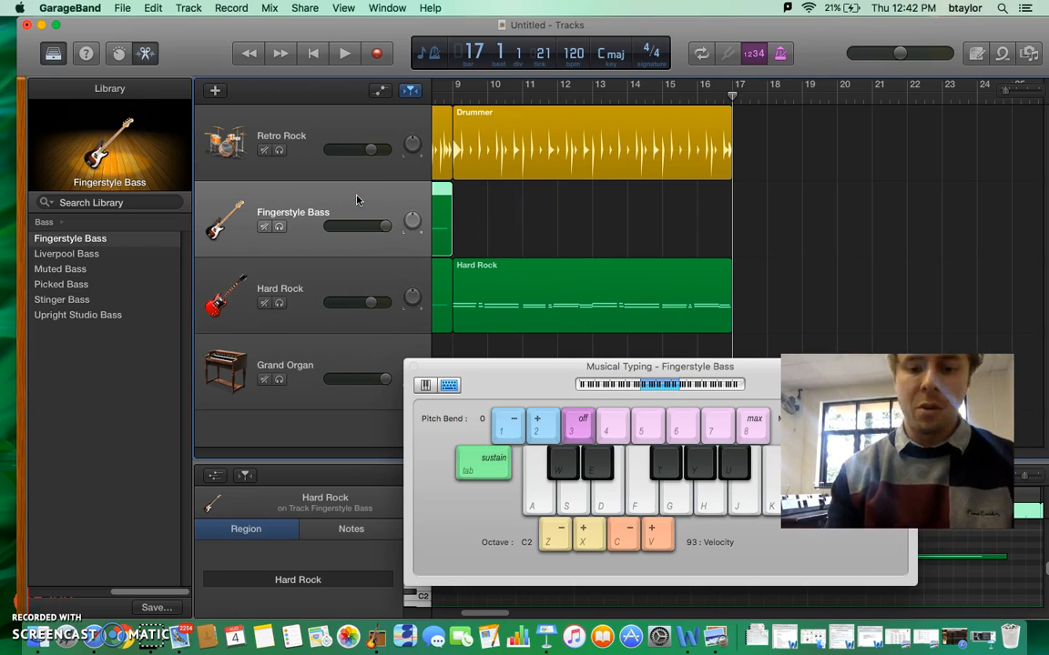
pyautogui.press('d')
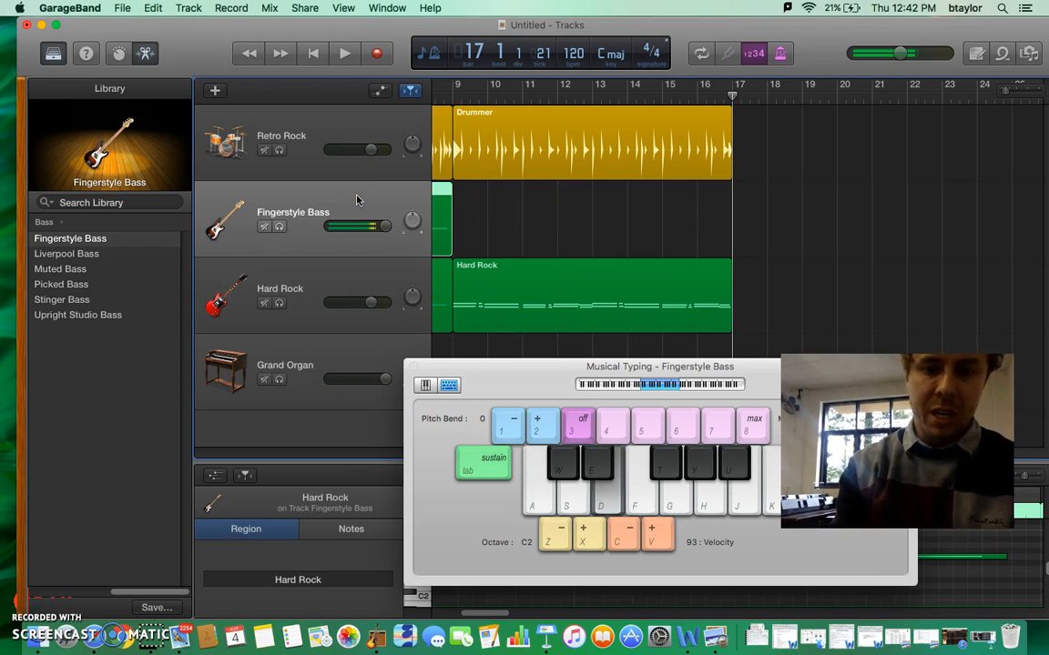
pyautogui.press('d')
pyautogui.press('d')
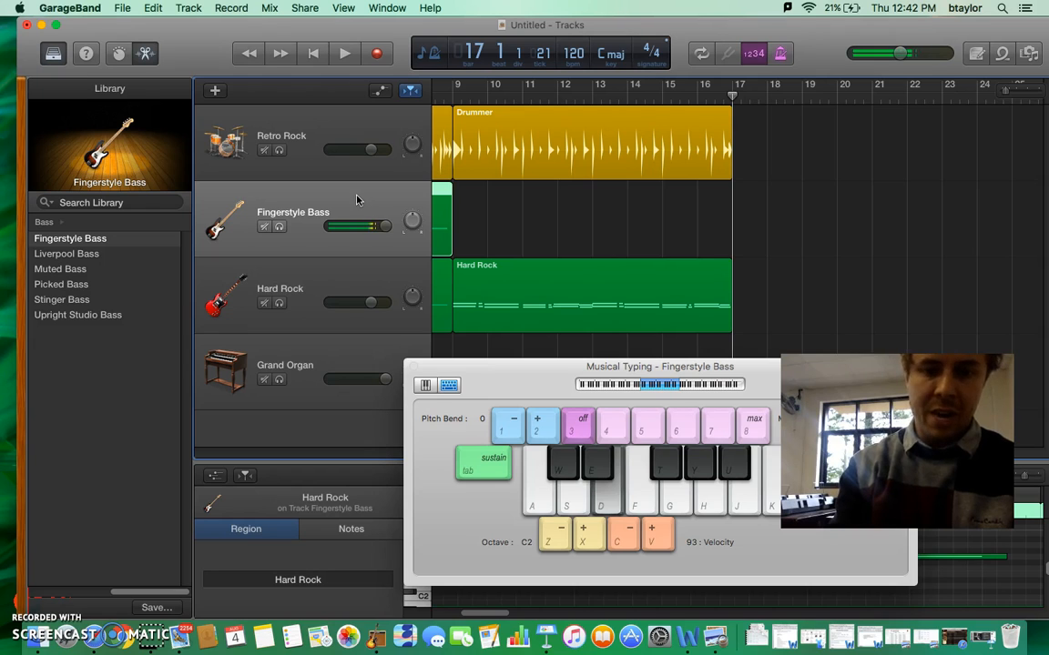
pyautogui.press('s')
pyautogui.press('s')
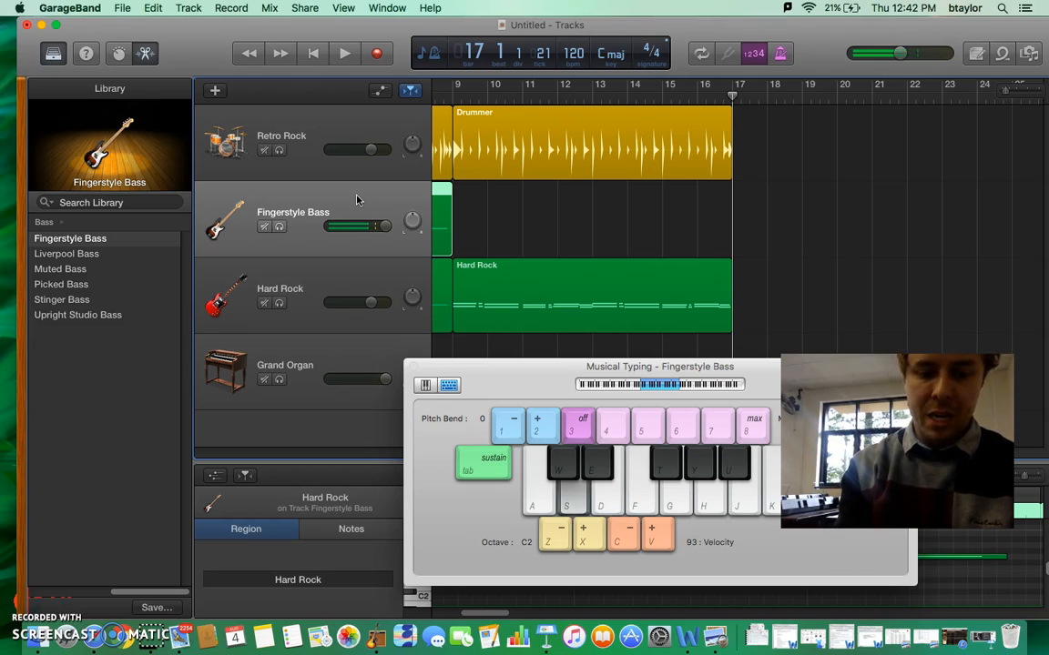
pyautogui.press('g')
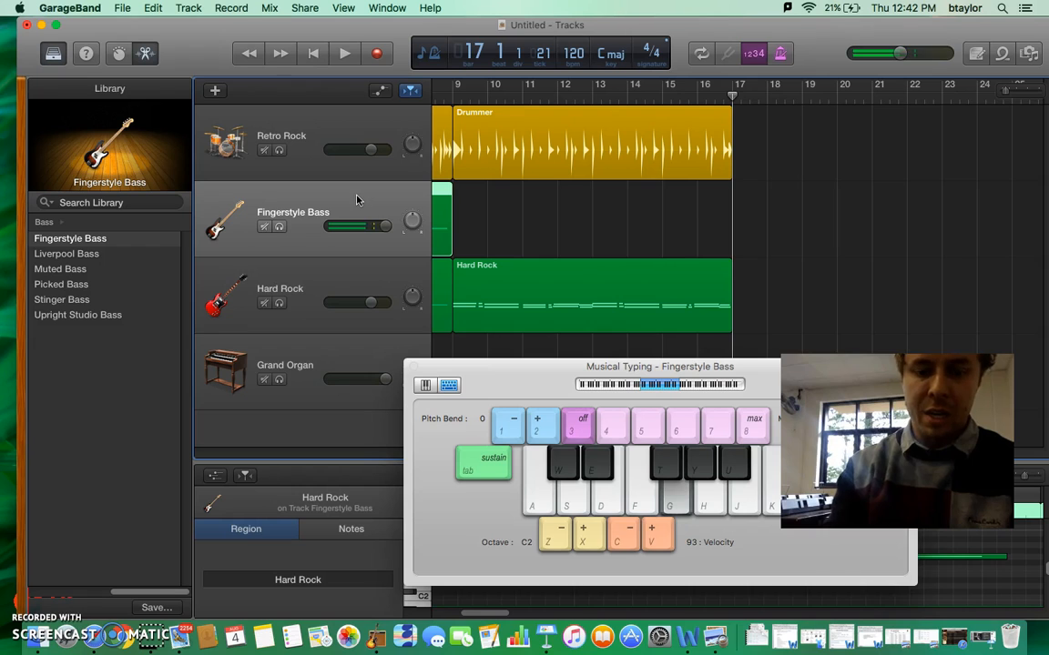
pyautogui.press('g')
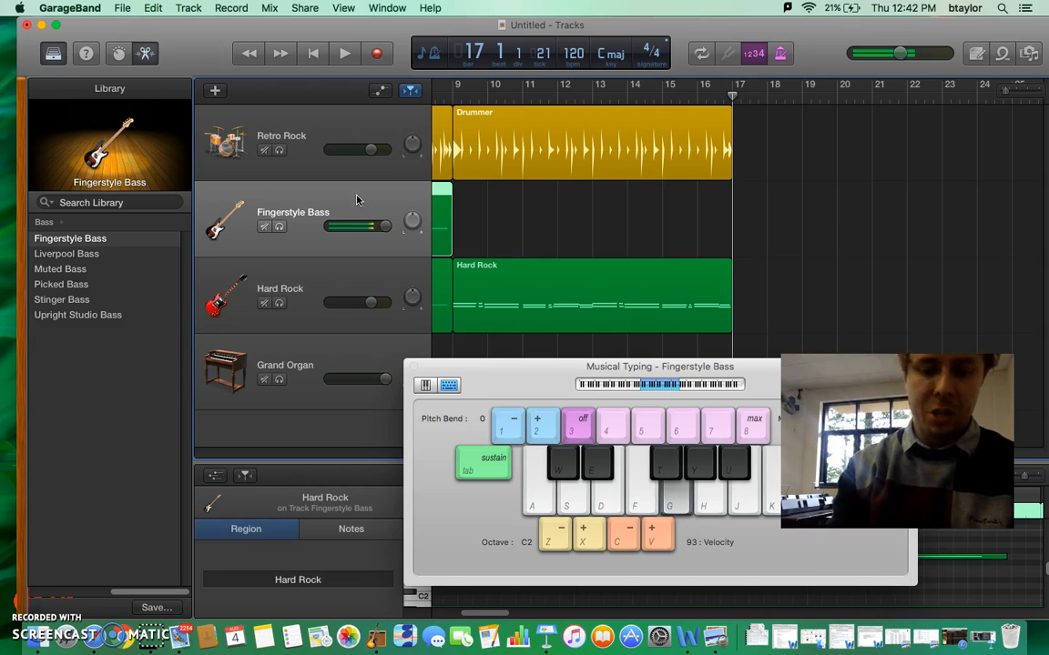
# - Record an eight-bar part on the Fingerstyle Bass track from bar 9 to bar 17 using single E, D, G and A root notes
pyautogui.click(357, 191)
pyautogui.click(452, 96)
pyautogui.click(377, 55)
pyautogui.press('g')
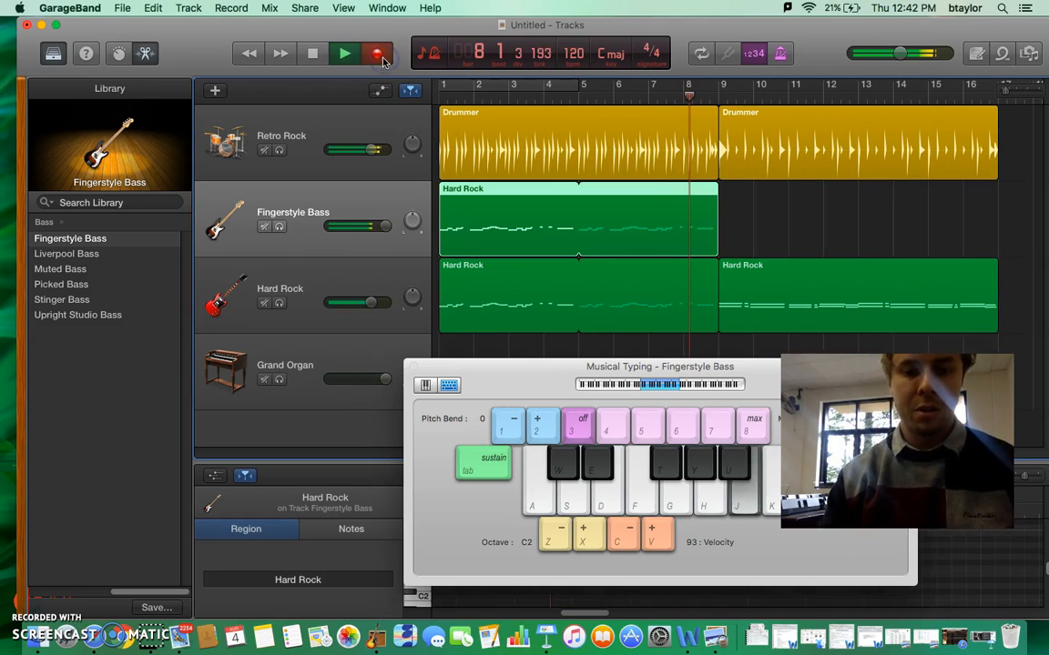
pyautogui.press('d')
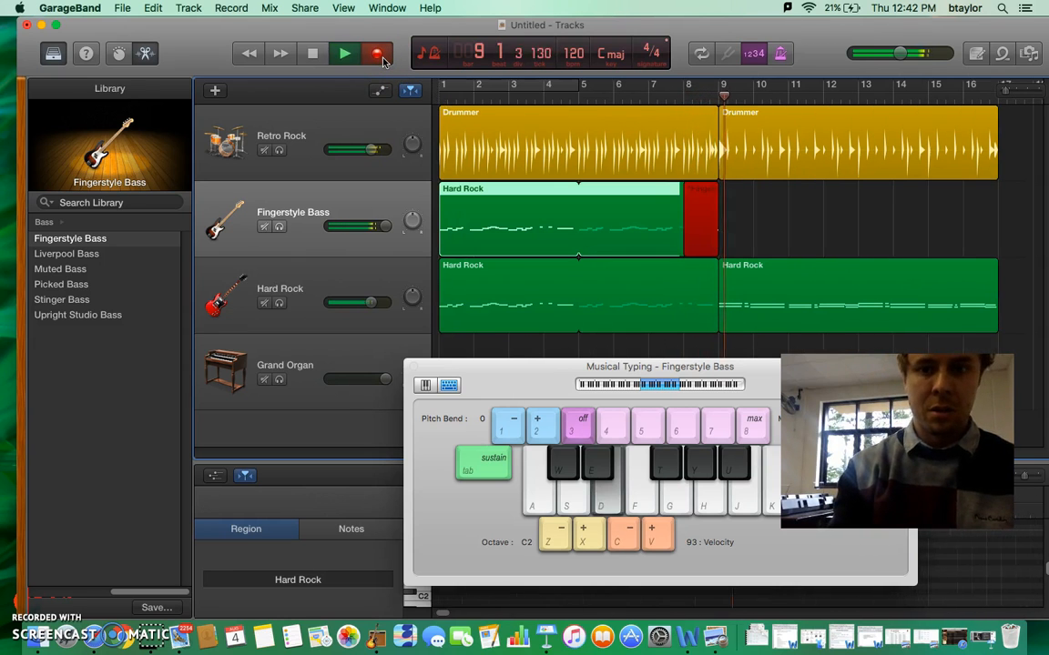
pyautogui.press('d')
pyautogui.press('s')
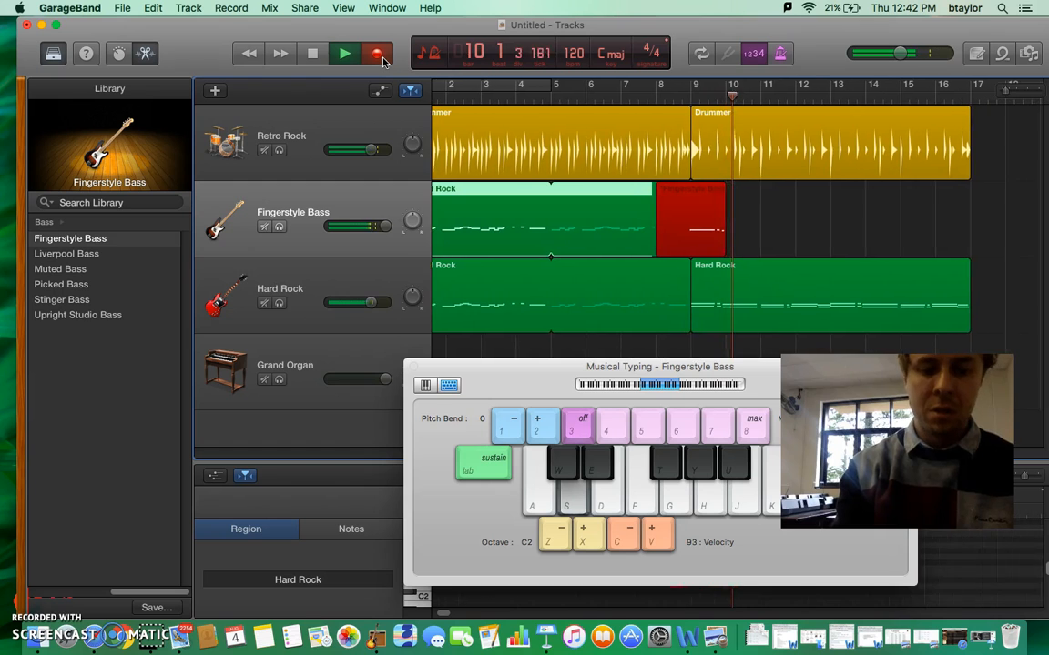
pyautogui.press('d')
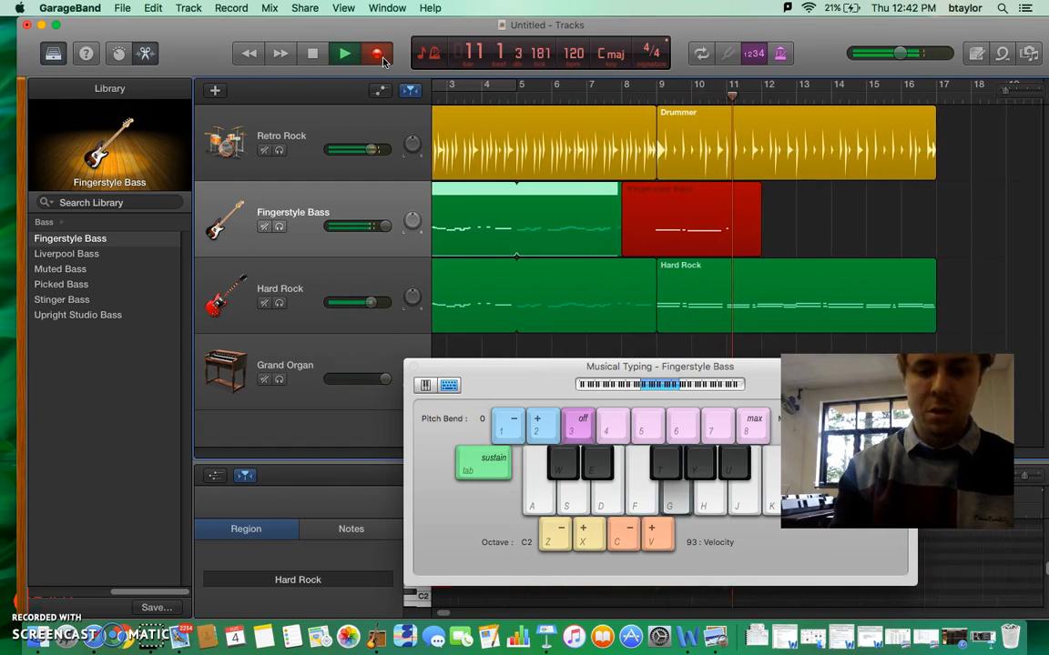
pyautogui.press('g')
pyautogui.press('h')
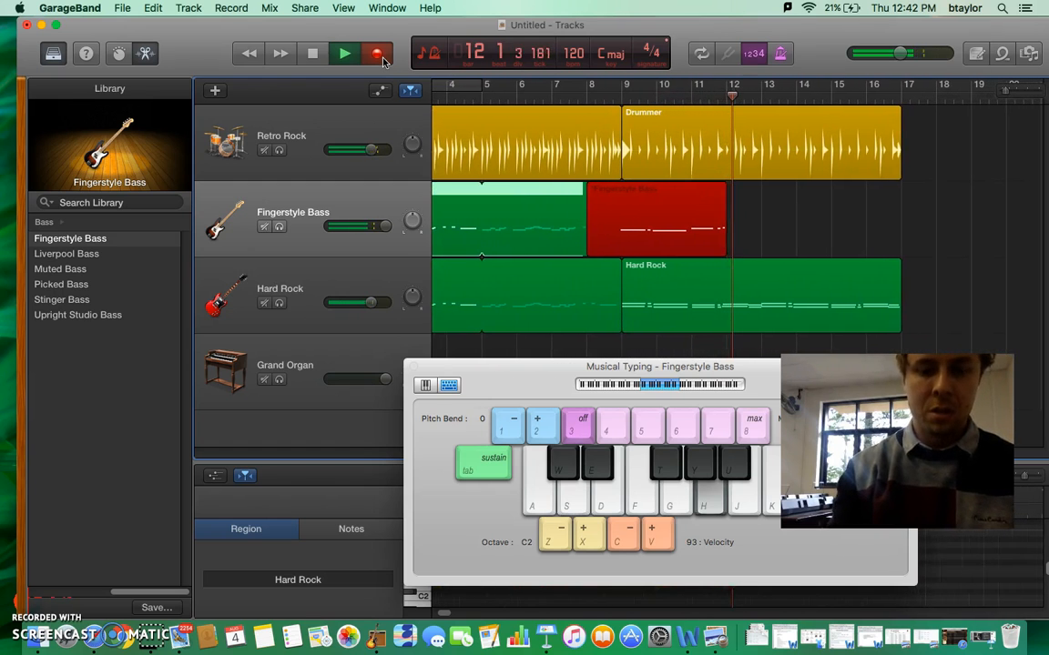
pyautogui.press('g')
pyautogui.press('d')
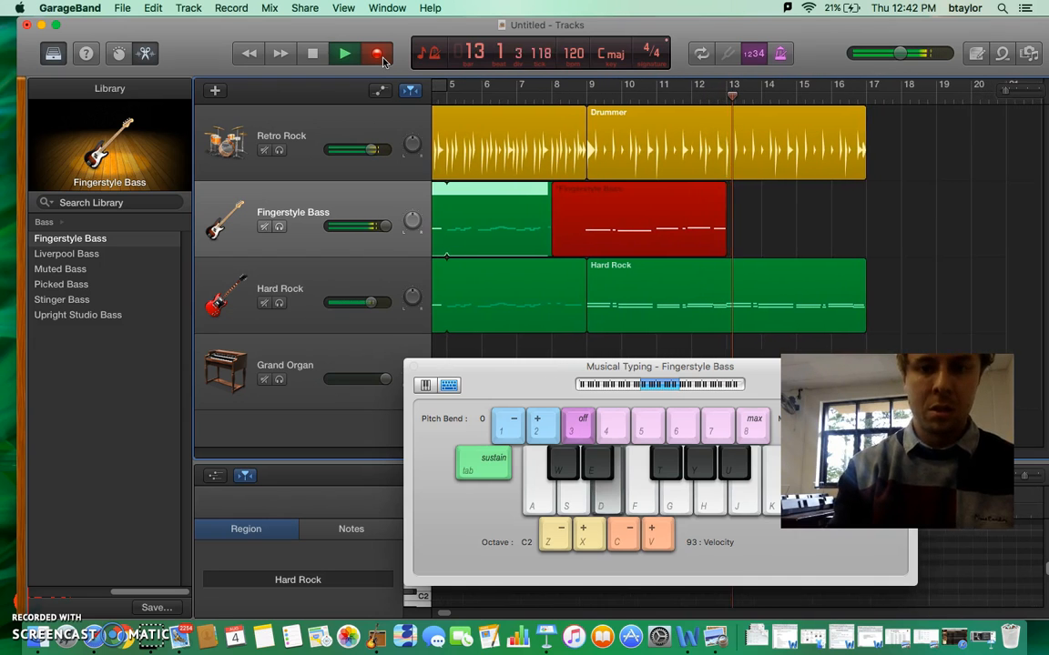
pyautogui.press('s')
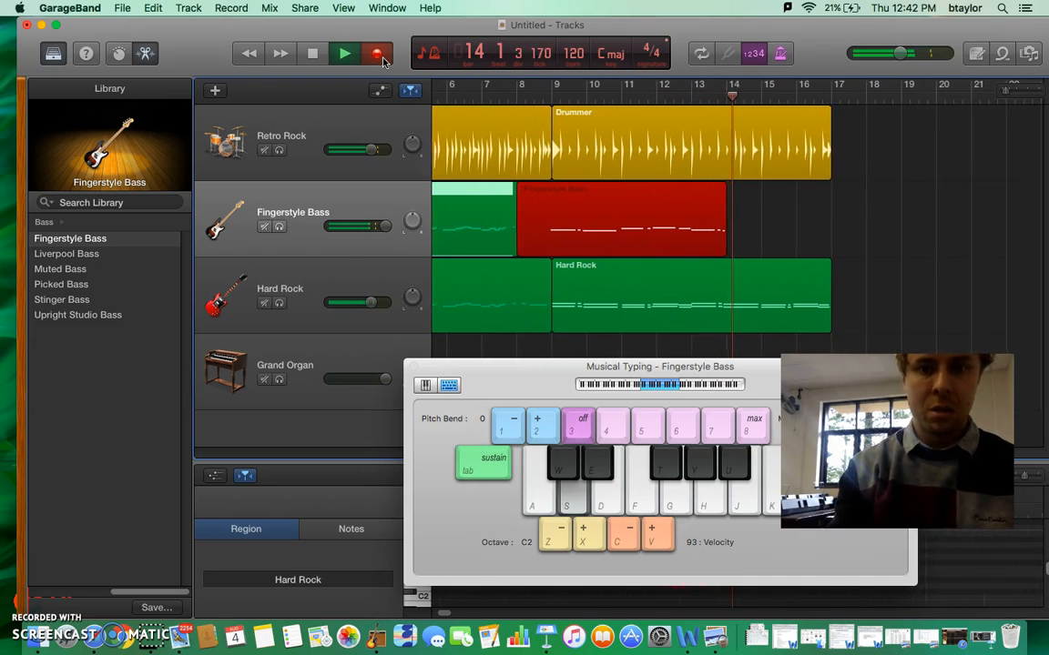
pyautogui.press('g')
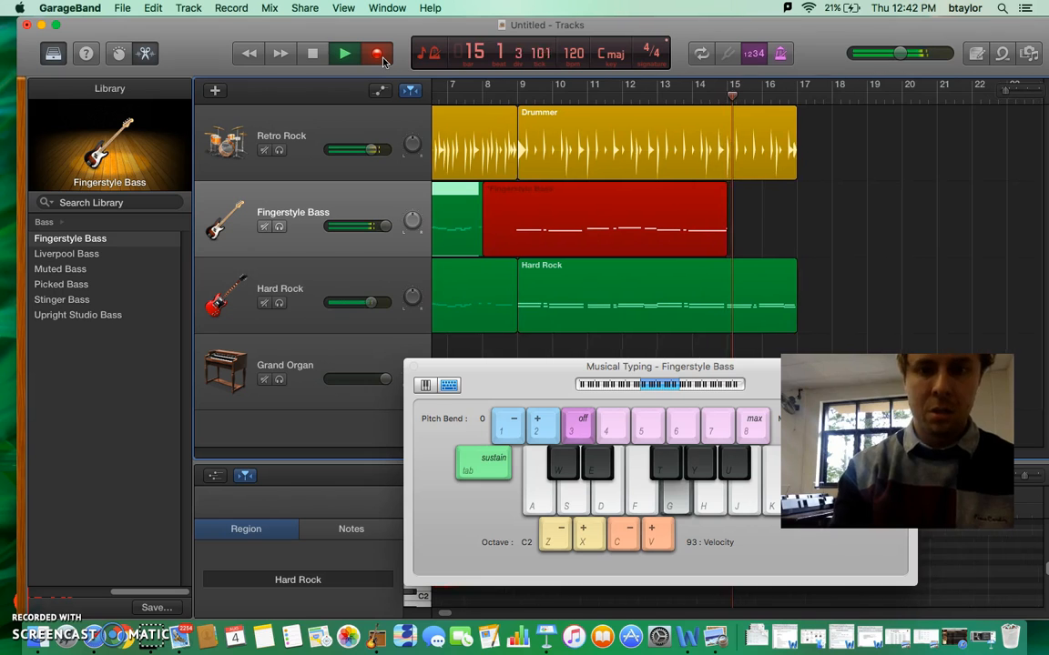
pyautogui.press('g')
pyautogui.press('h')
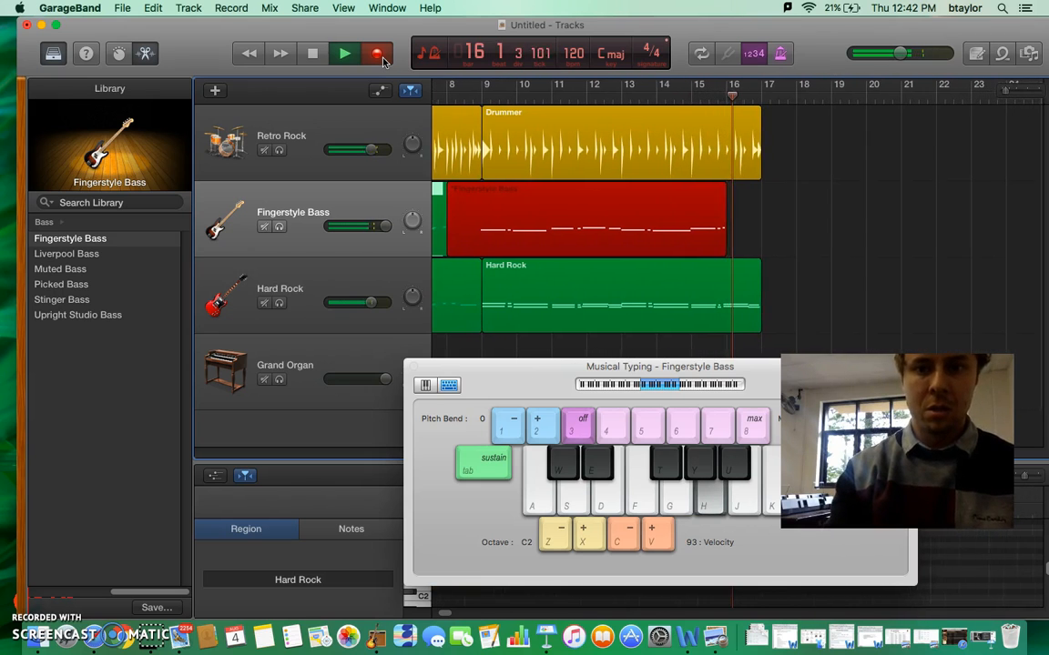
pyautogui.press('g')
pyautogui.press('space')
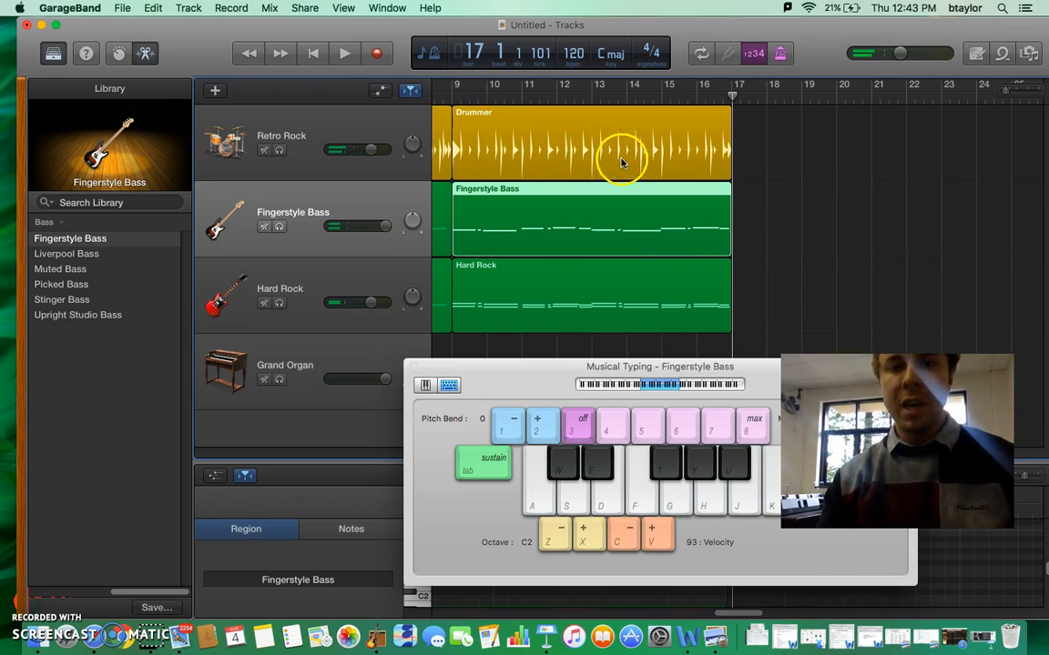
# - Play both sections from bar 1 at a raised system volume and stop playback just past bar 17
pyautogui.click(313, 53)
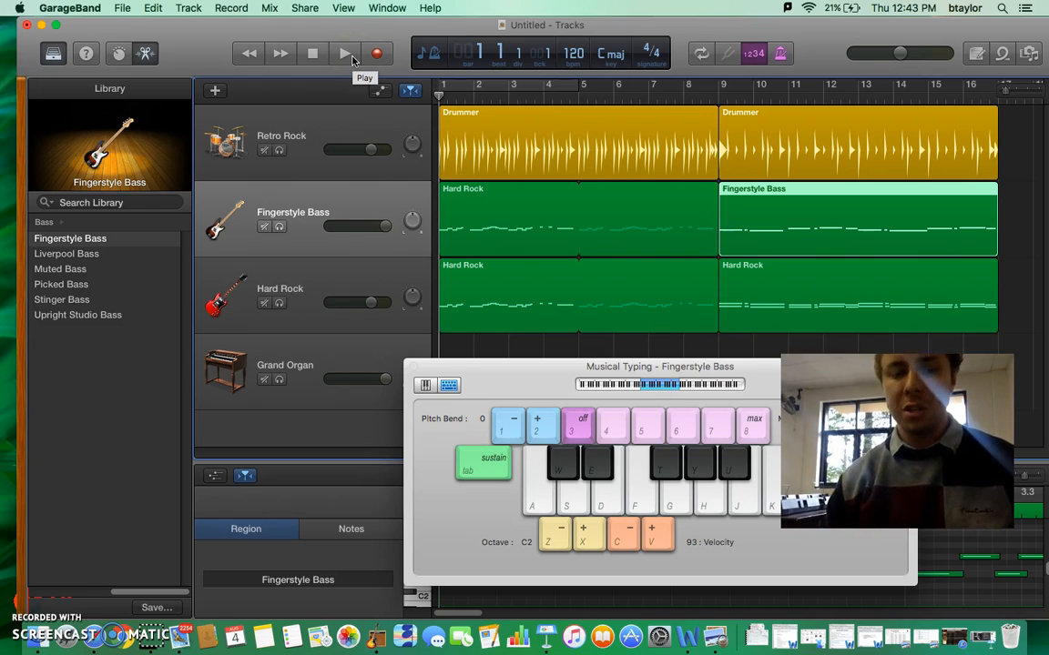
pyautogui.click(345, 53)
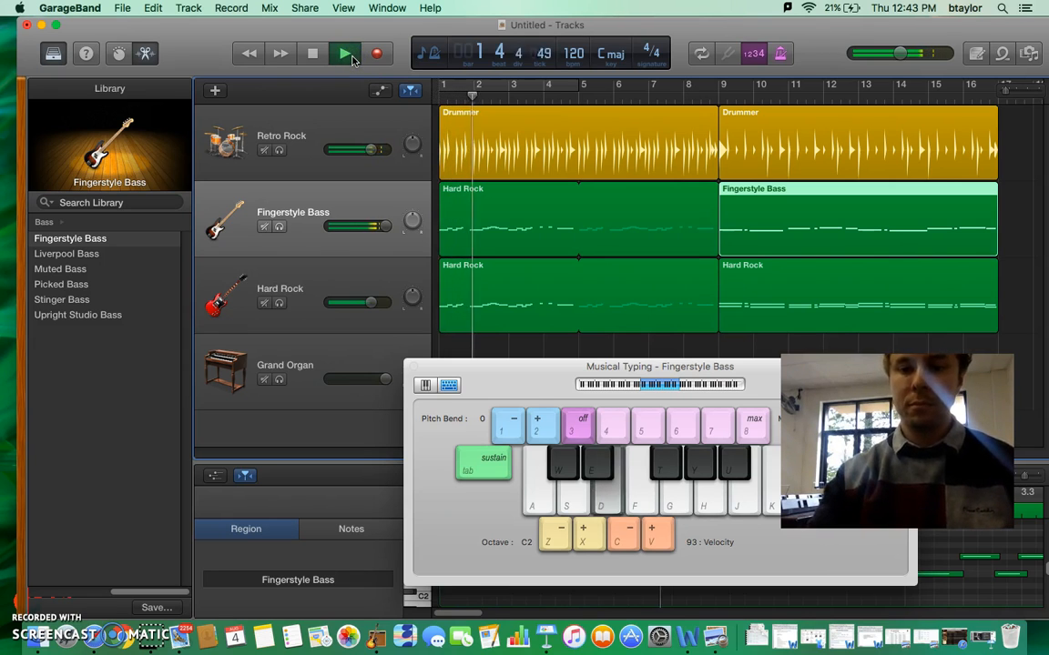
pyautogui.press('XF86AudioRaiseVolume')
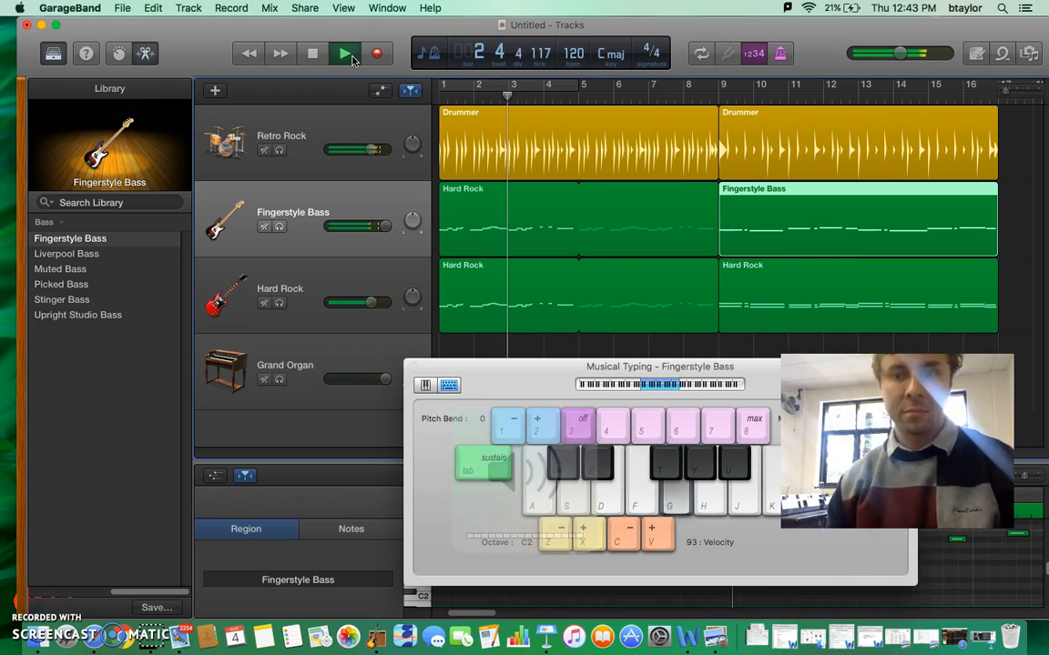
pyautogui.moveTo(815, 381); pyautogui.dragTo(610, 368)
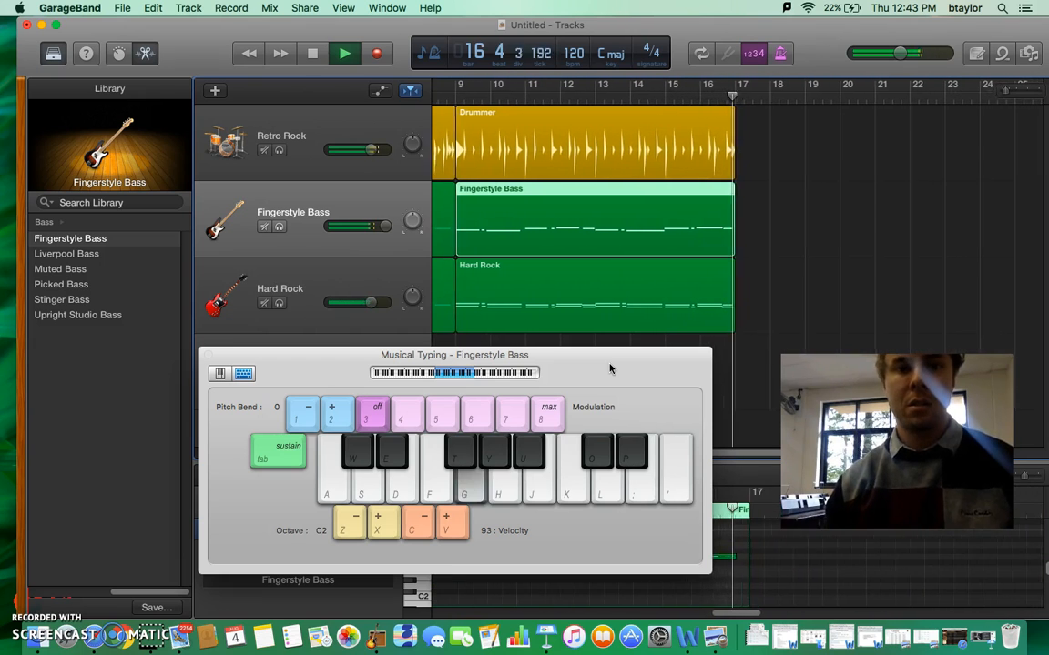
pyautogui.click(313, 54)
# - Move the Musical Typing window below the tracks so the Grand Organ lane is uncovered, with the arrangement shown from bar 1
pyautogui.moveTo(664, 374); pyautogui.dragTo(1043, 542)
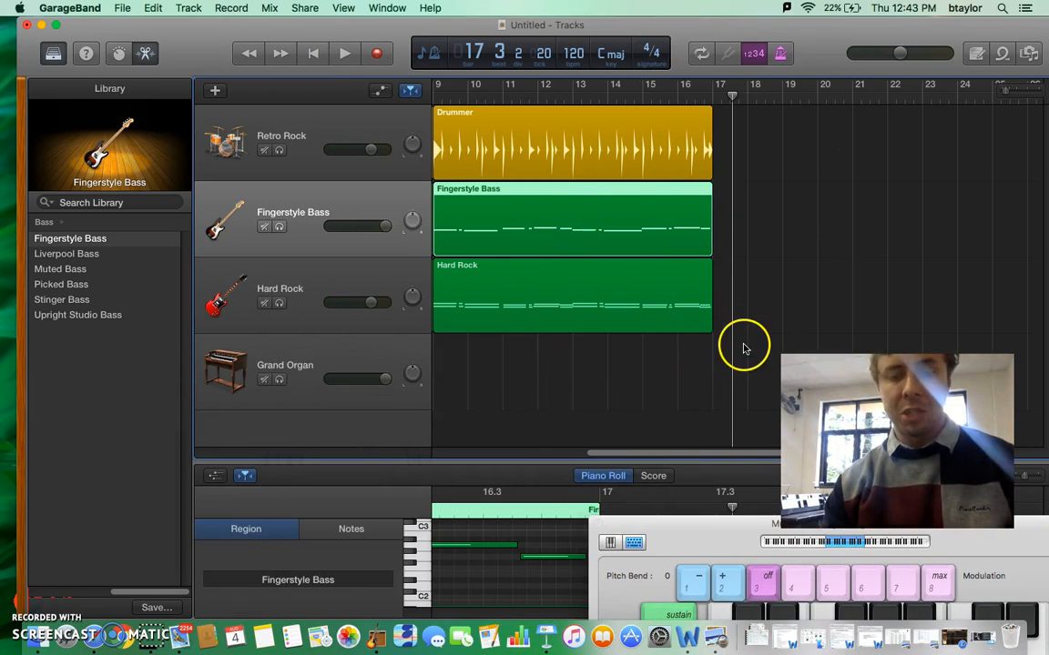
pyautogui.click(41, 603)
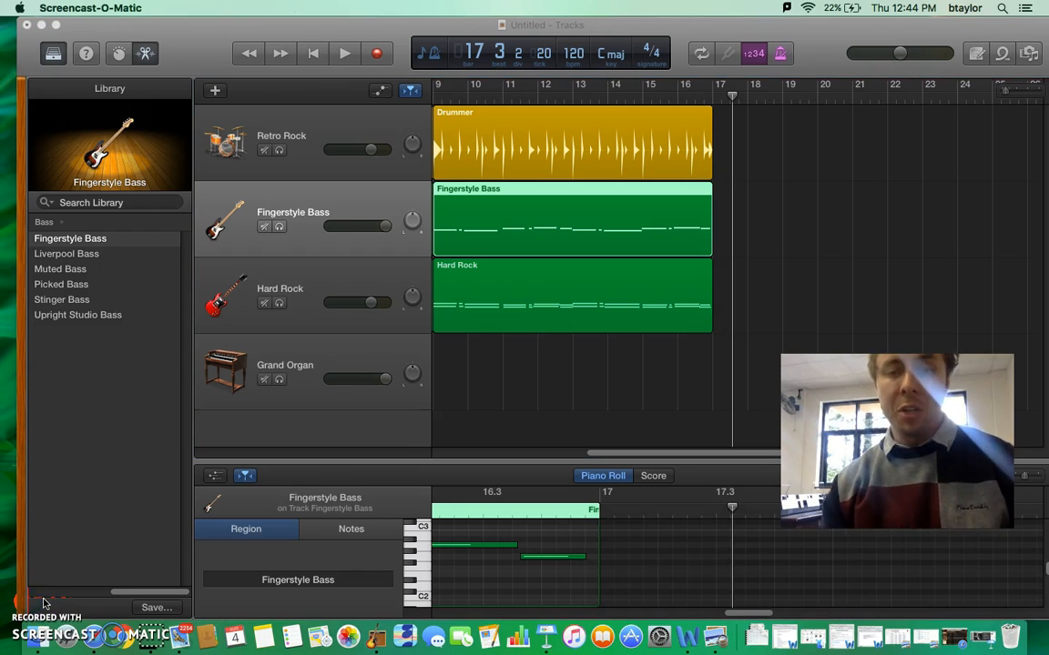
pyautogui.click(683, 455)
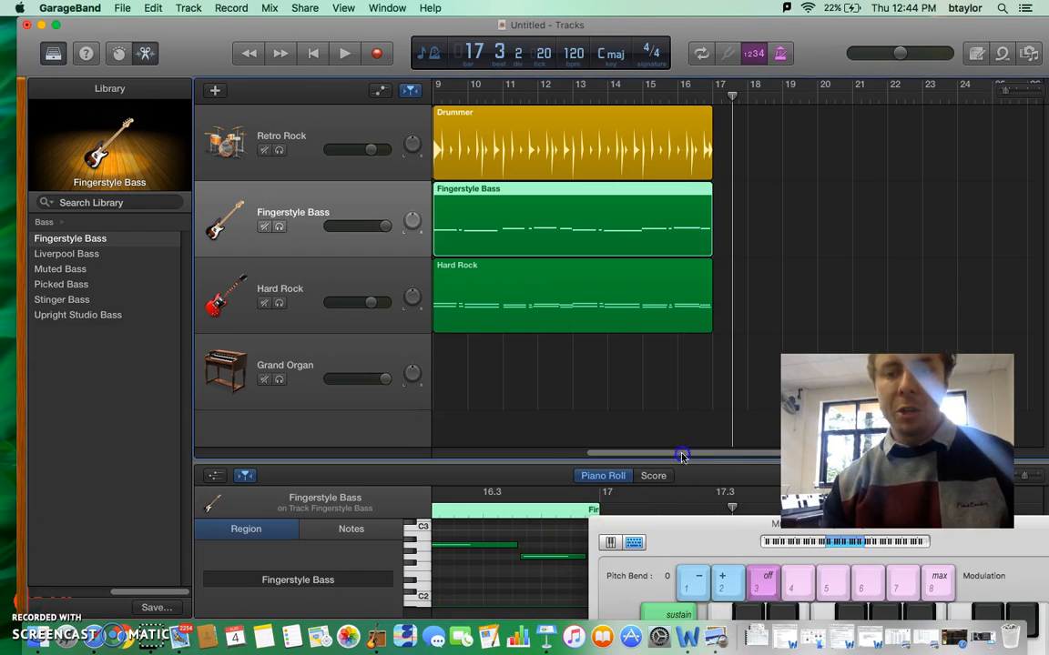
pyautogui.moveTo(683, 455); pyautogui.dragTo(501, 453)
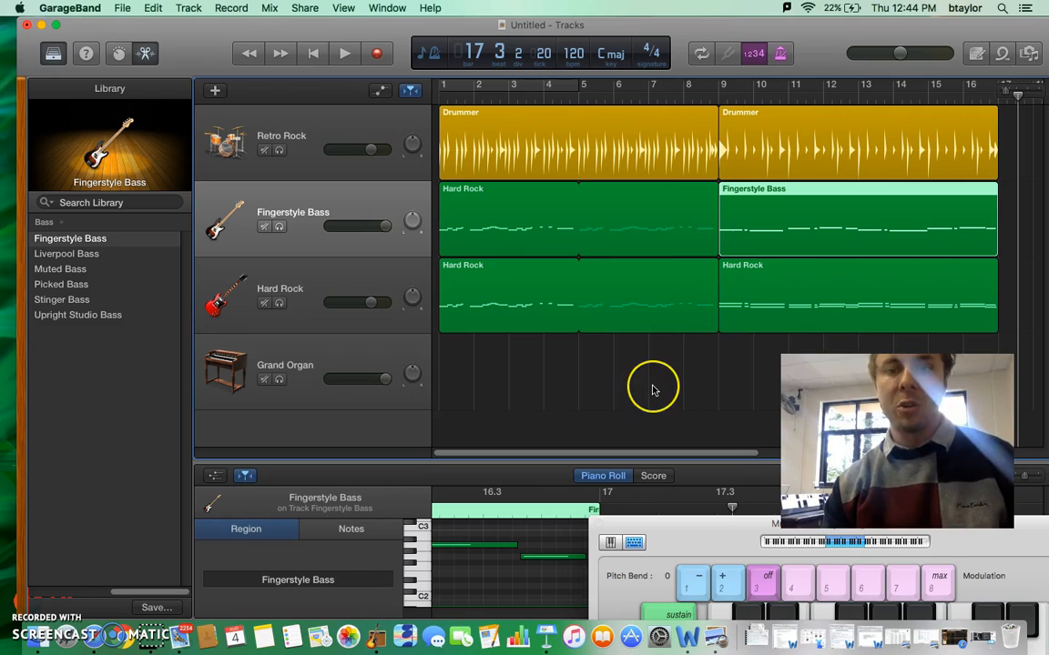